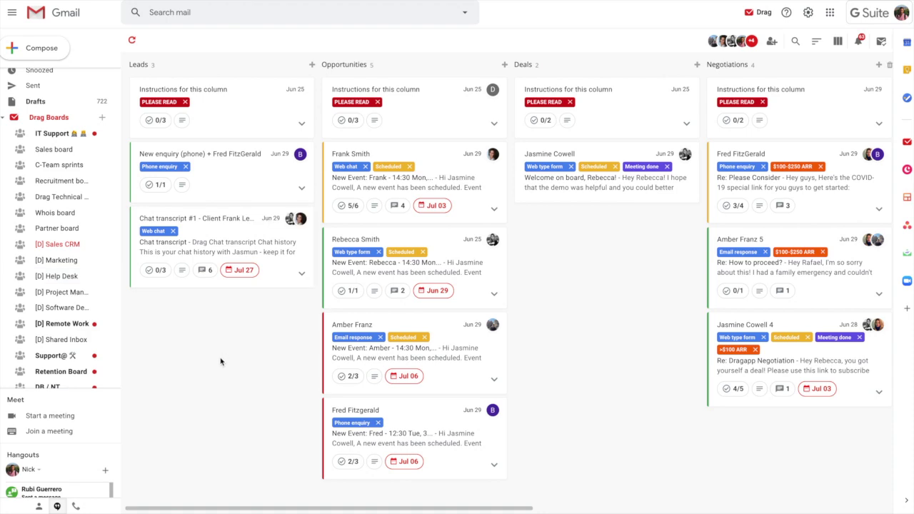
Browse the Marketing, Project Management and Software Development demo boards, ending on [D] Help Desk
click(60, 262)
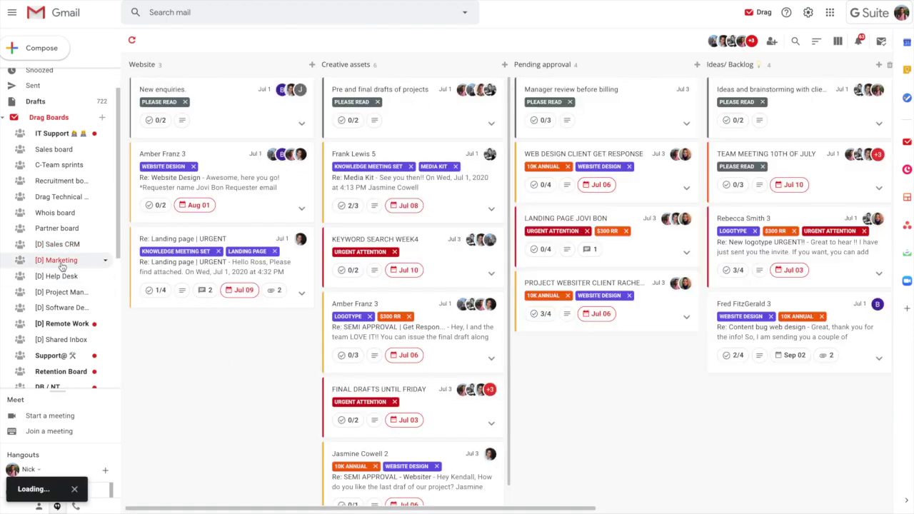
click(62, 279)
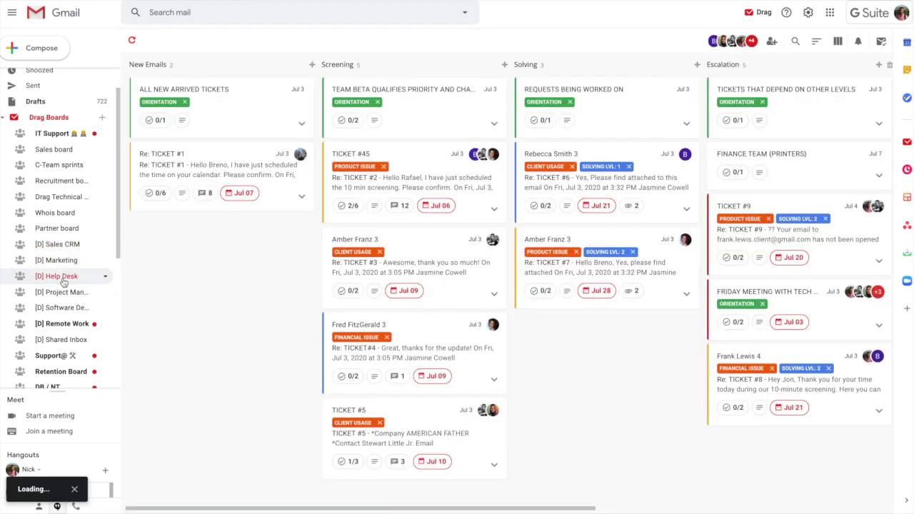
click(61, 292)
click(61, 308)
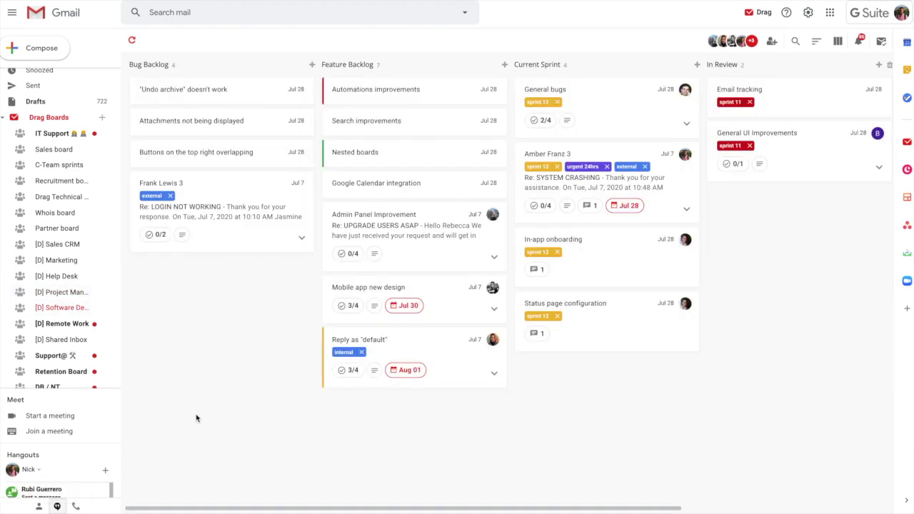
click(68, 276)
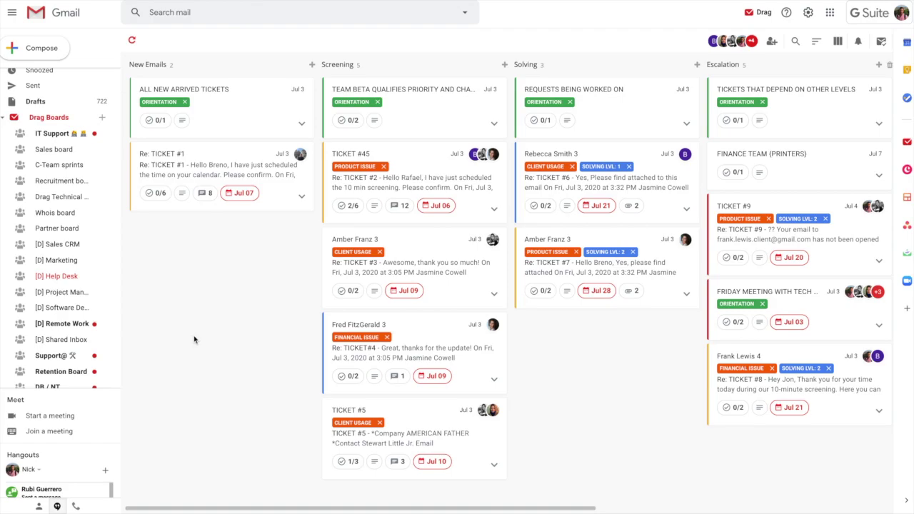
Create a Shared Inbox board named 'Support' using the team's shared support e-mail address
click(102, 118)
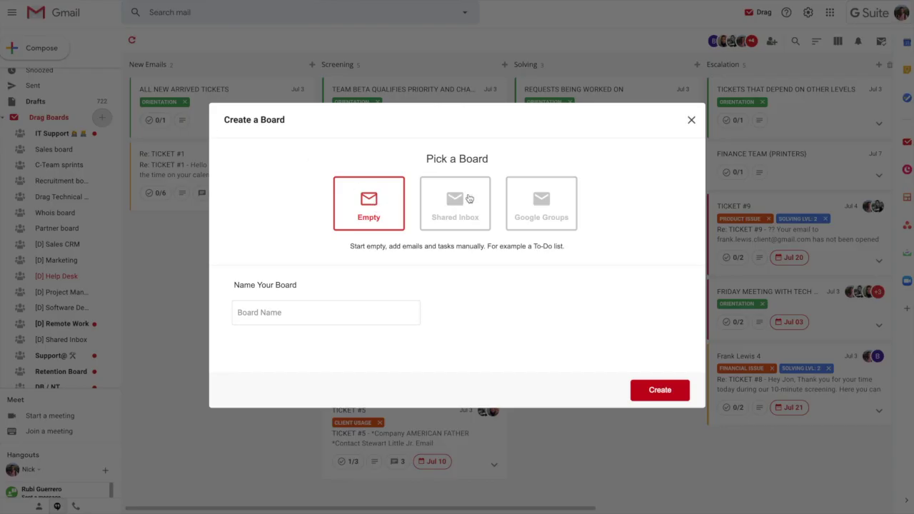
click(458, 207)
click(308, 310)
text(Support)
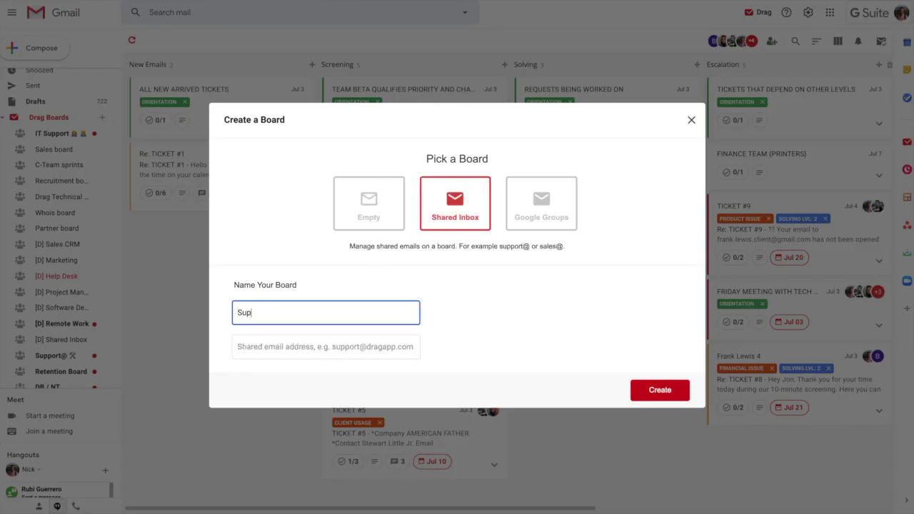
click(326, 347)
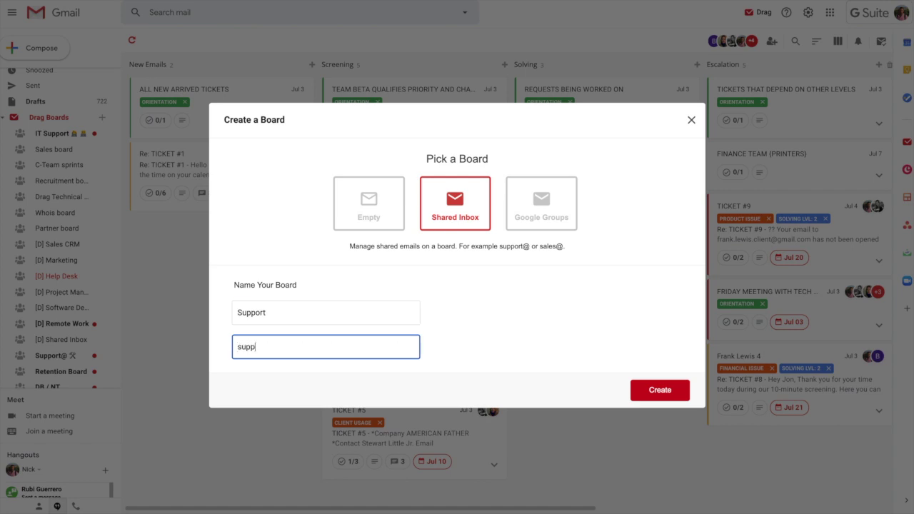
click(636, 396)
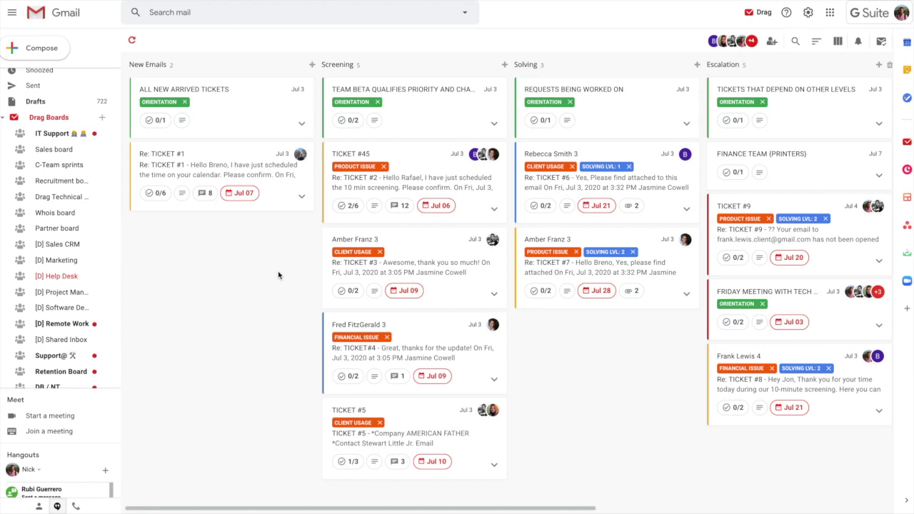
click(772, 42)
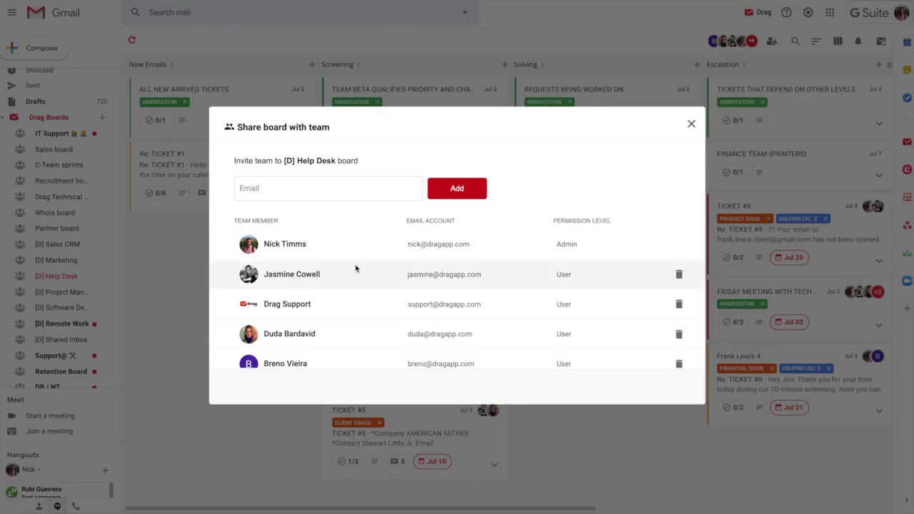
scroll(328, 274, down, 2)
scroll(328, 275, down, 2)
scroll(327, 271, up, 4)
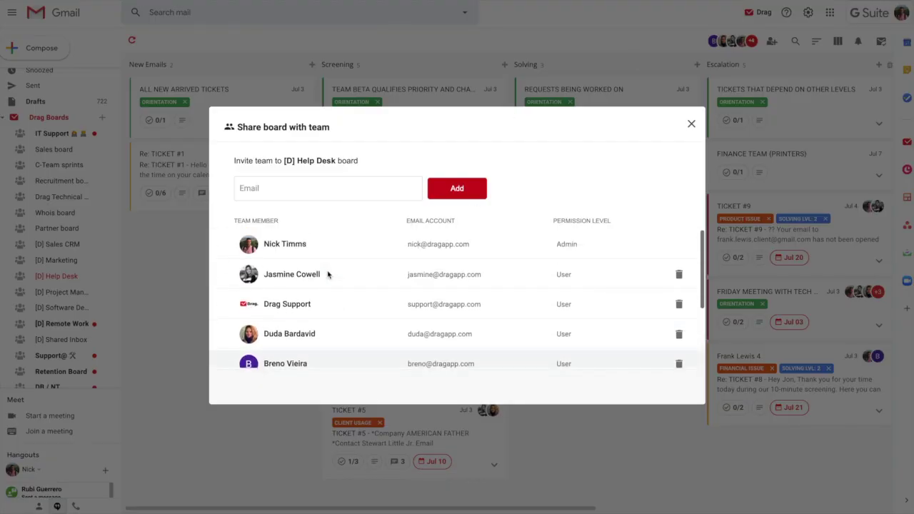
click(691, 126)
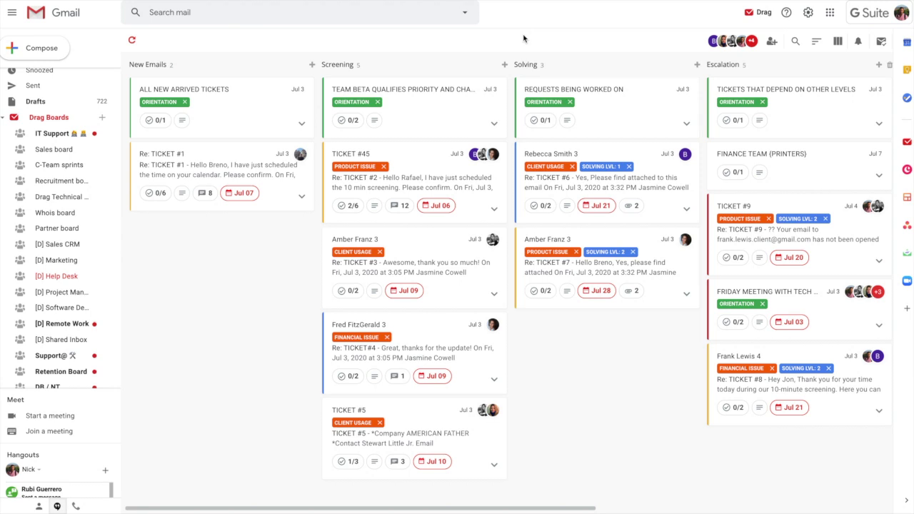
click(412, 348)
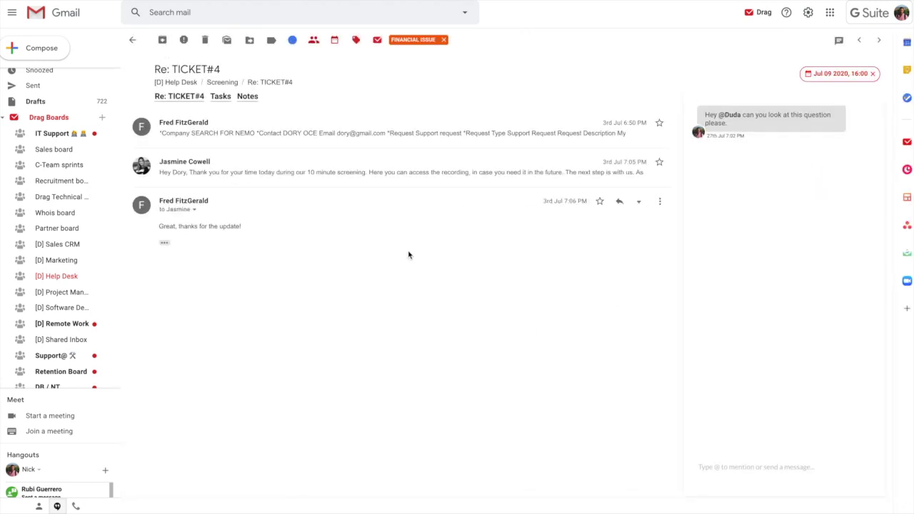
Toggle TICKET#4's team chat off and on, check the reply-from address, and open Color choices
click(840, 43)
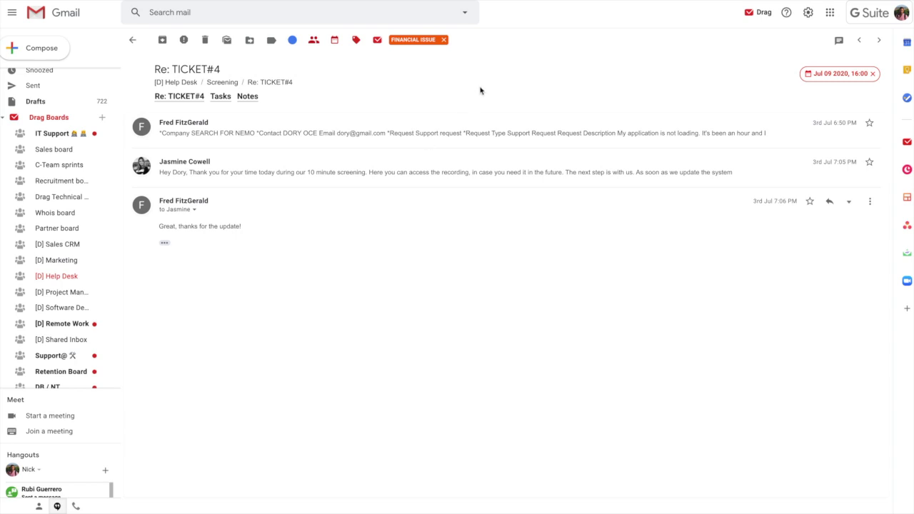
click(840, 41)
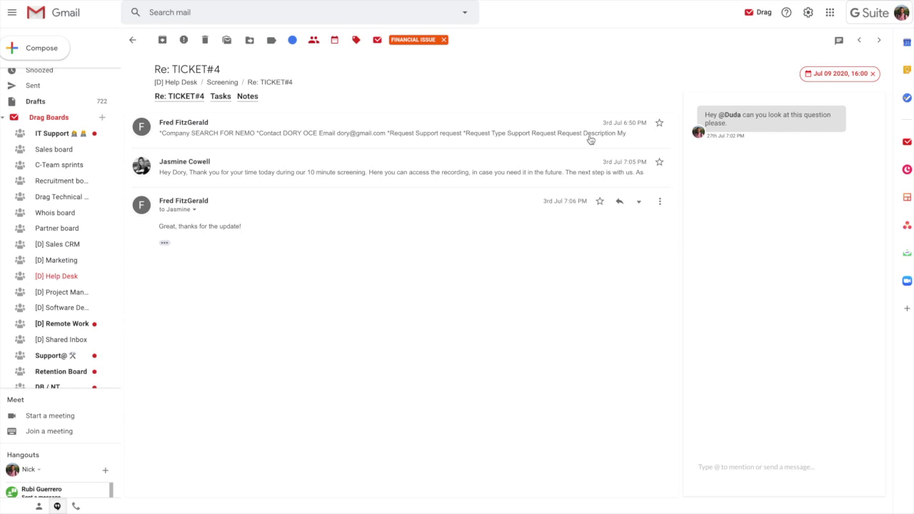
click(638, 202)
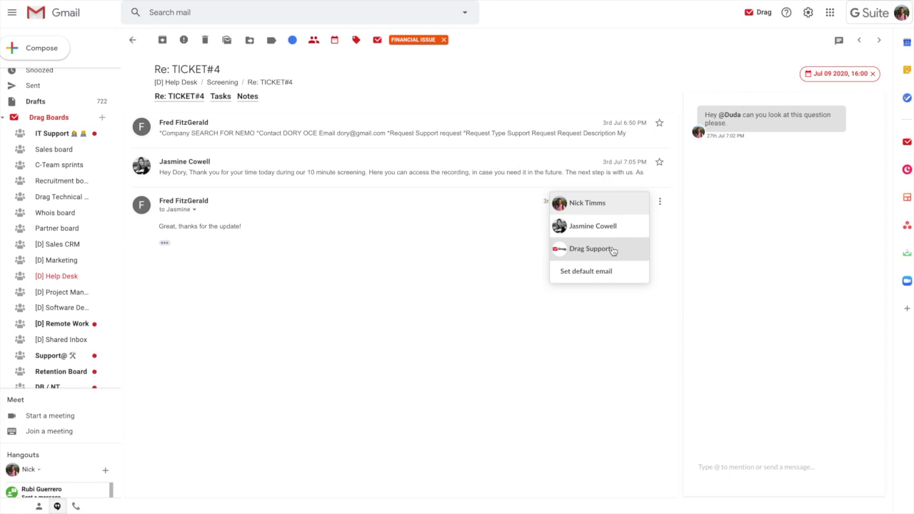
click(292, 39)
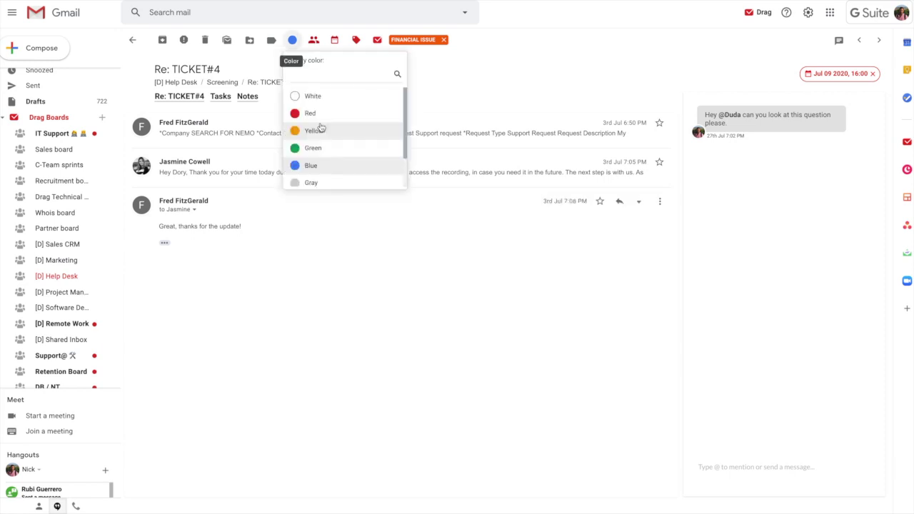
click(313, 39)
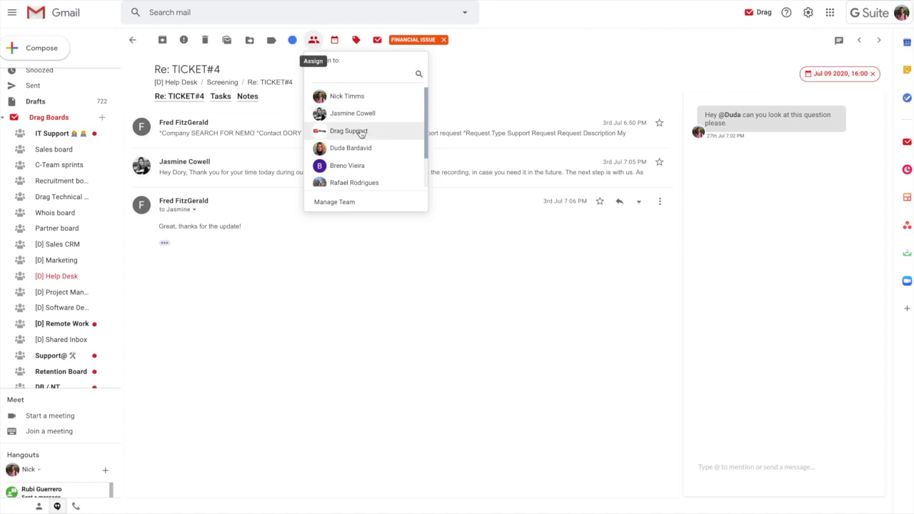
click(334, 39)
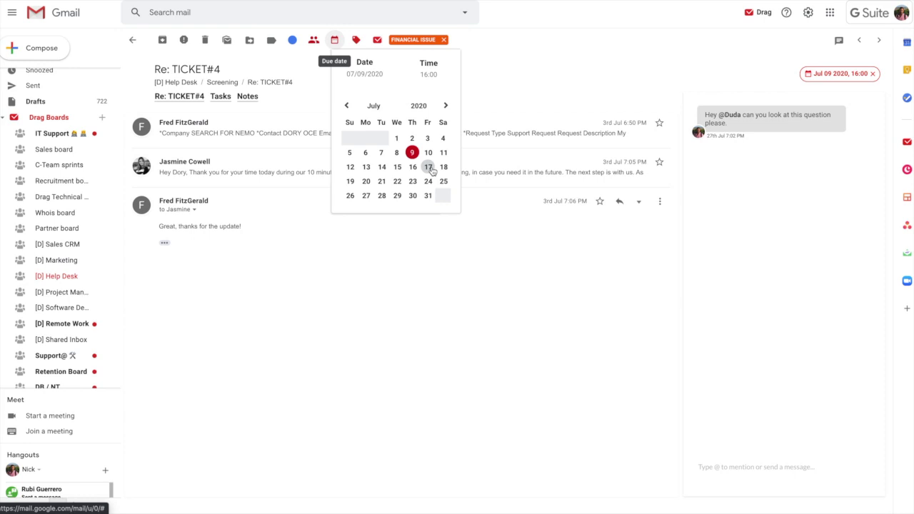
click(355, 40)
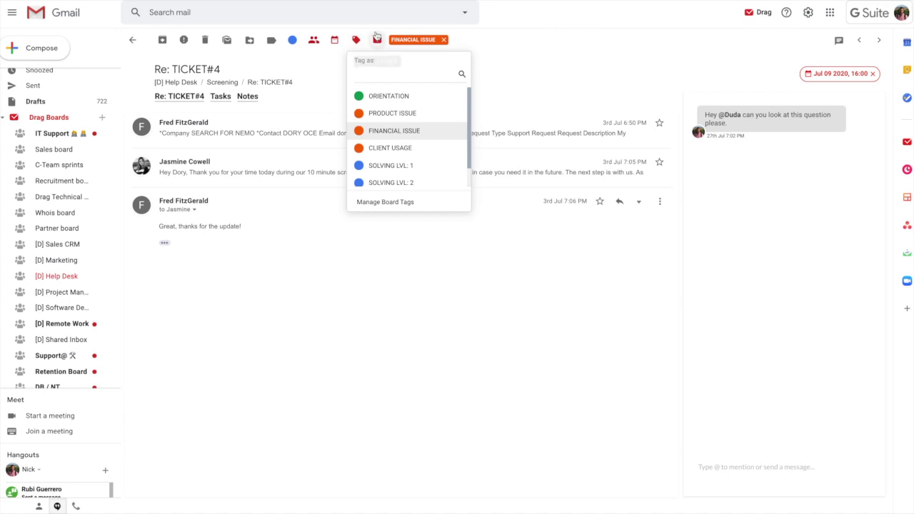
click(377, 38)
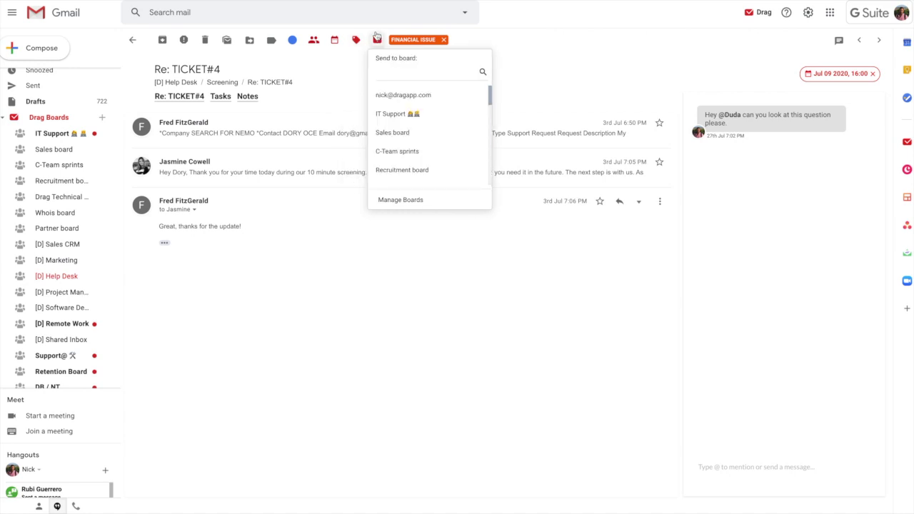
Dismiss the board list, toggle the team chat, and return to the Help Desk board
click(557, 56)
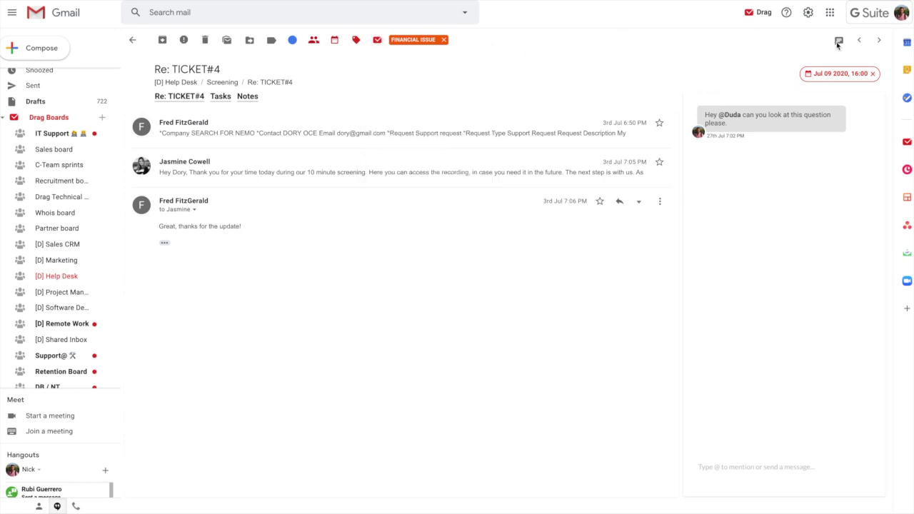
click(836, 46)
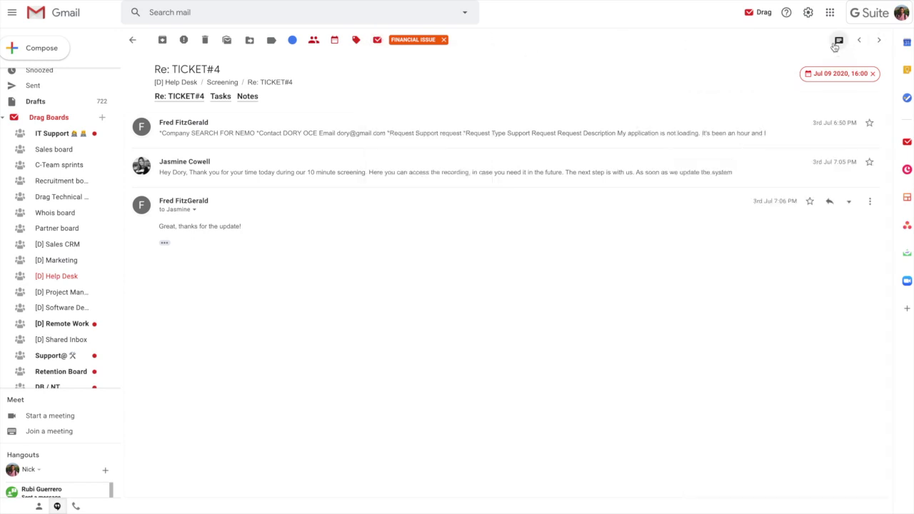
click(835, 46)
click(737, 471)
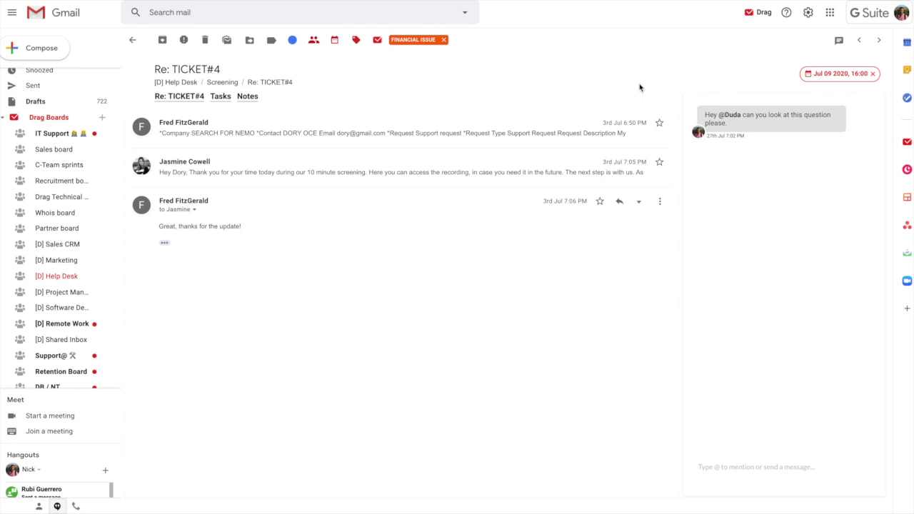
click(135, 41)
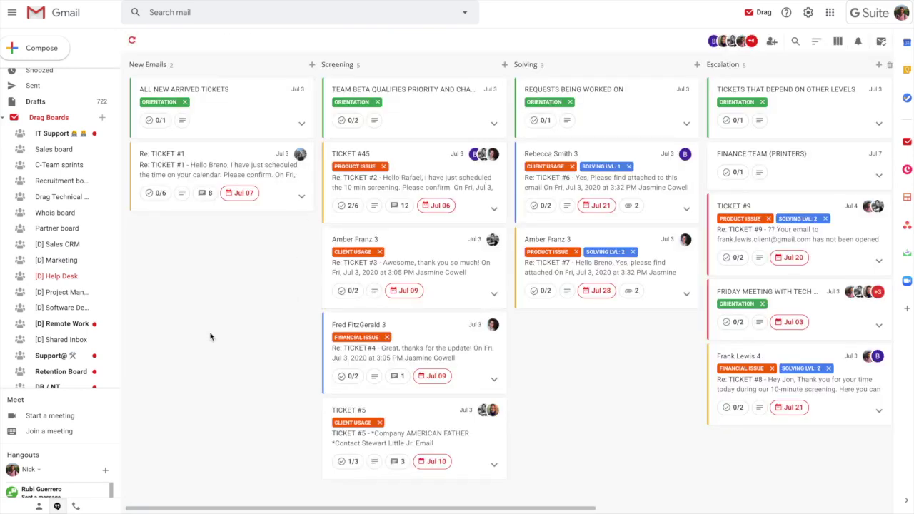
Switch the board between List and Board view twice, then tick and untick a Solving card
click(838, 41)
click(840, 43)
click(839, 42)
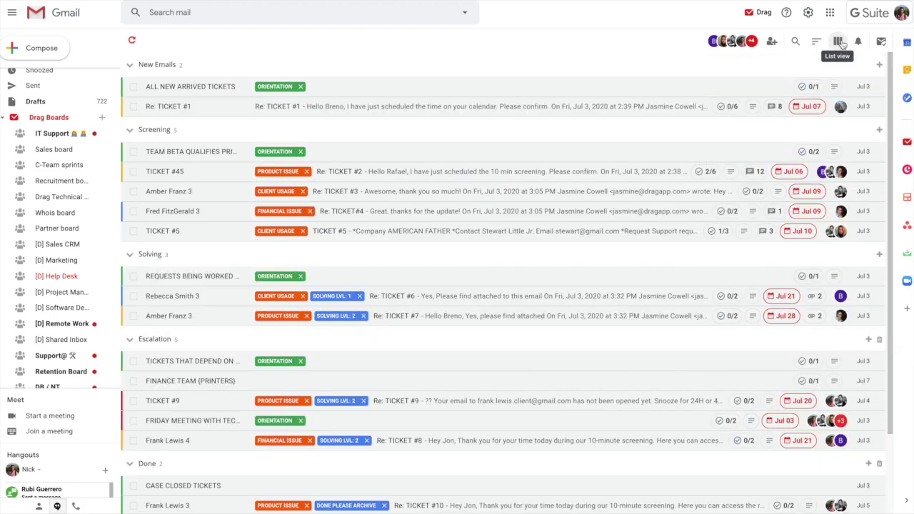
click(841, 42)
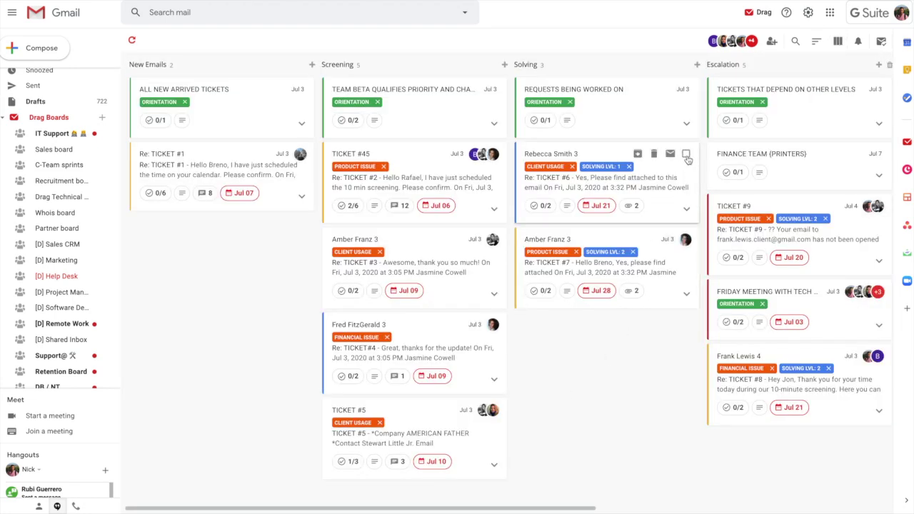
click(687, 155)
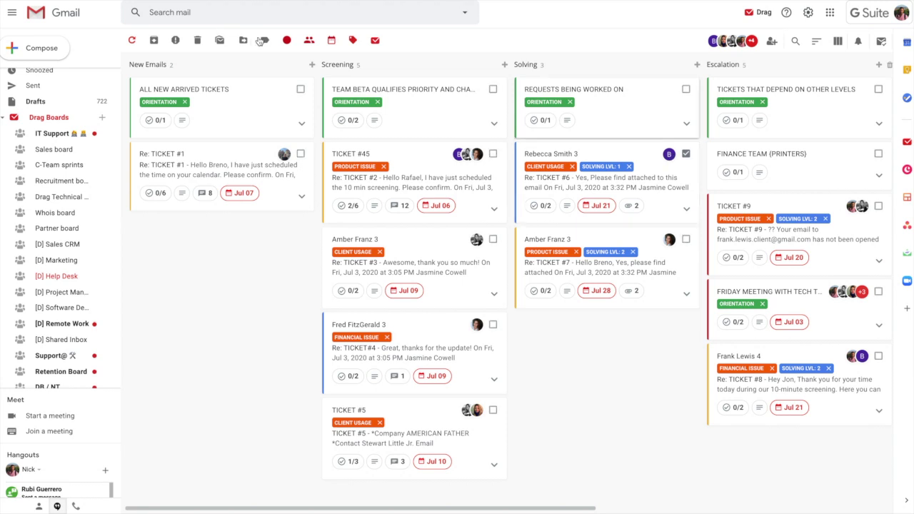
click(687, 155)
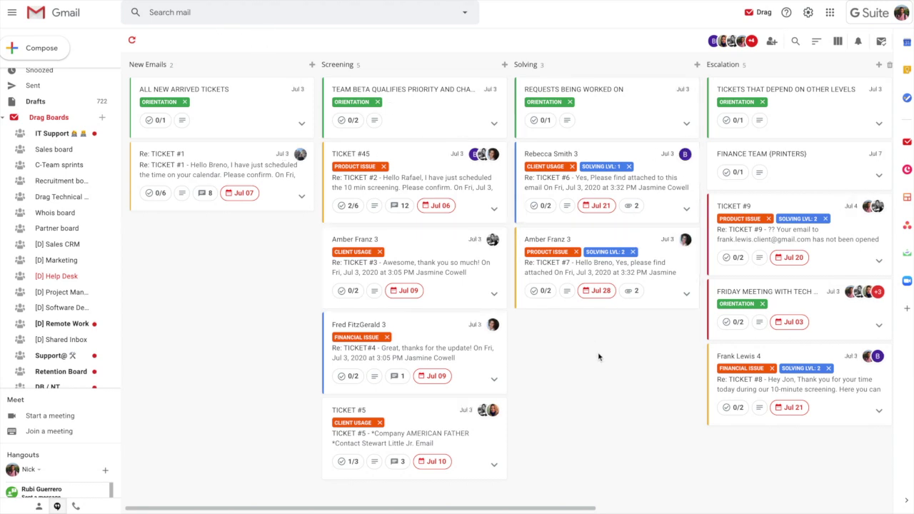
Expand TICKET #5 to show its checklist and open its full view
click(494, 465)
scroll(447, 432, down, 2)
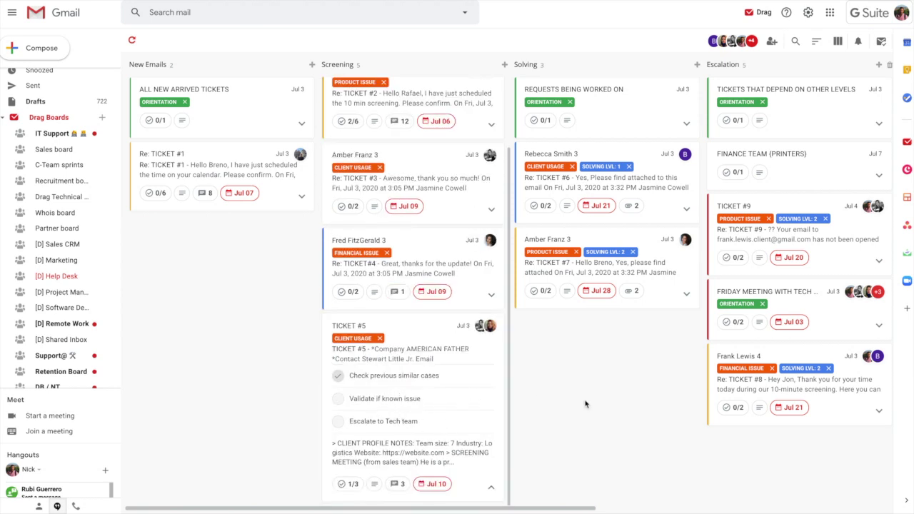
click(399, 337)
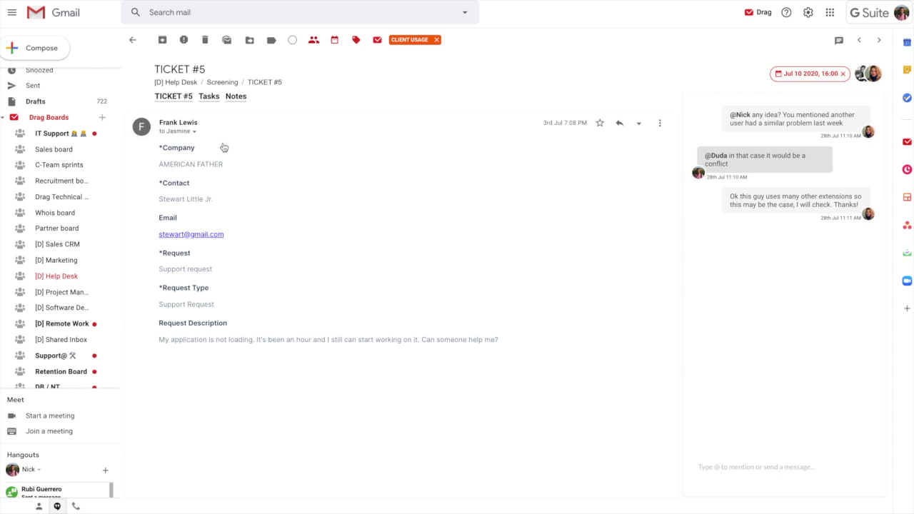
click(206, 96)
click(237, 97)
click(206, 97)
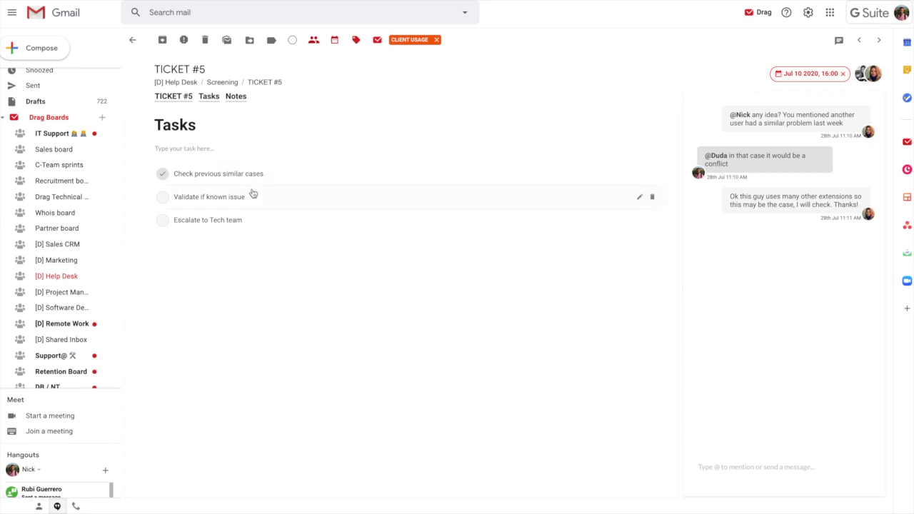
click(236, 97)
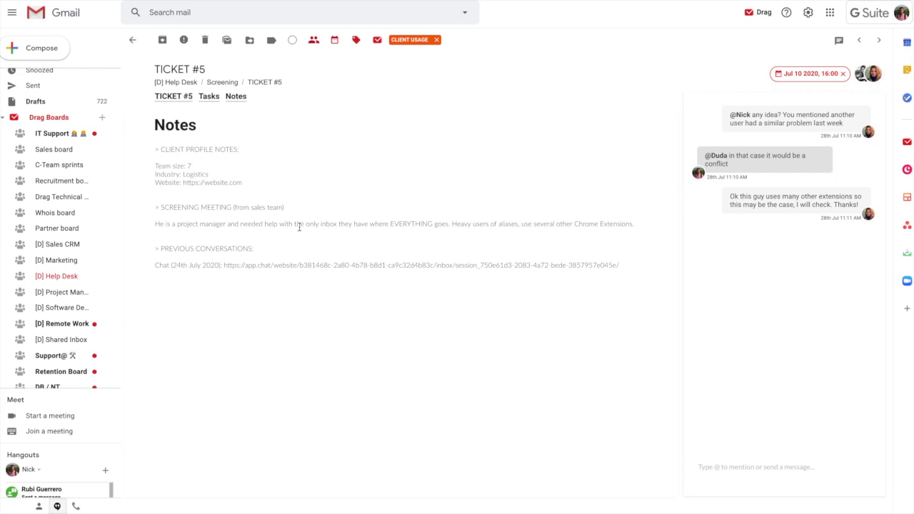
key(u)
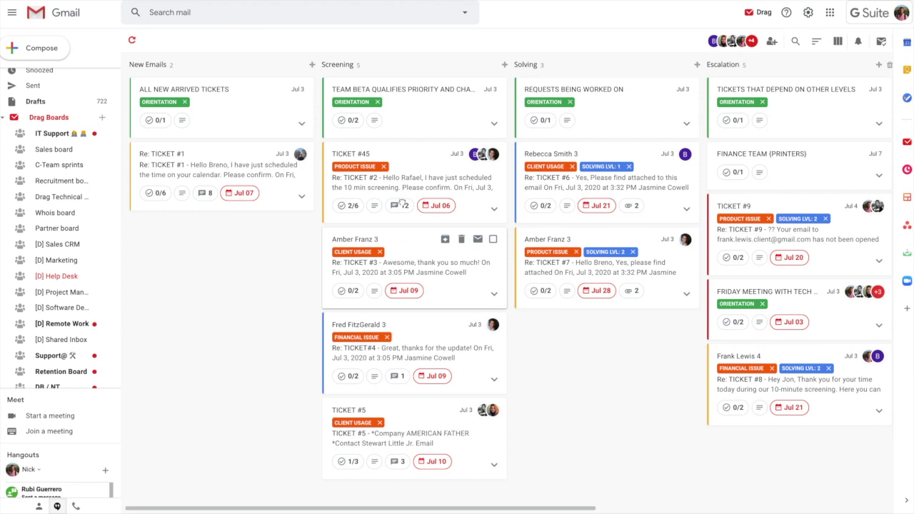
Drop the TICKET #3 card back into Screening and open the Automations list from the Drag menu
drag(399, 259, 78, 252)
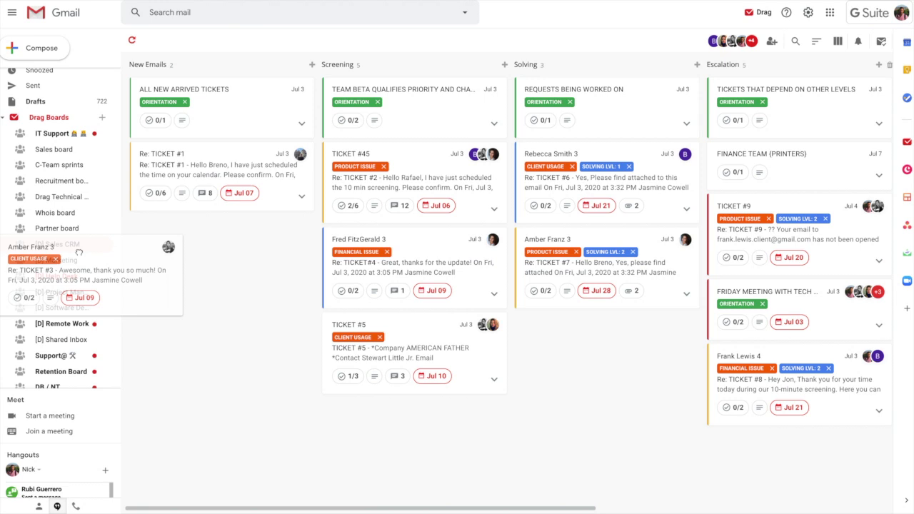
drag(79, 252, 78, 254)
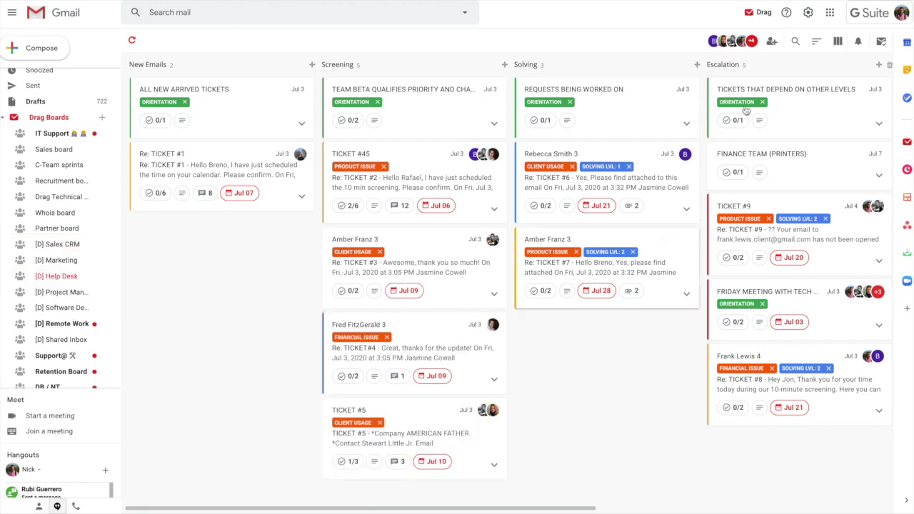
click(759, 14)
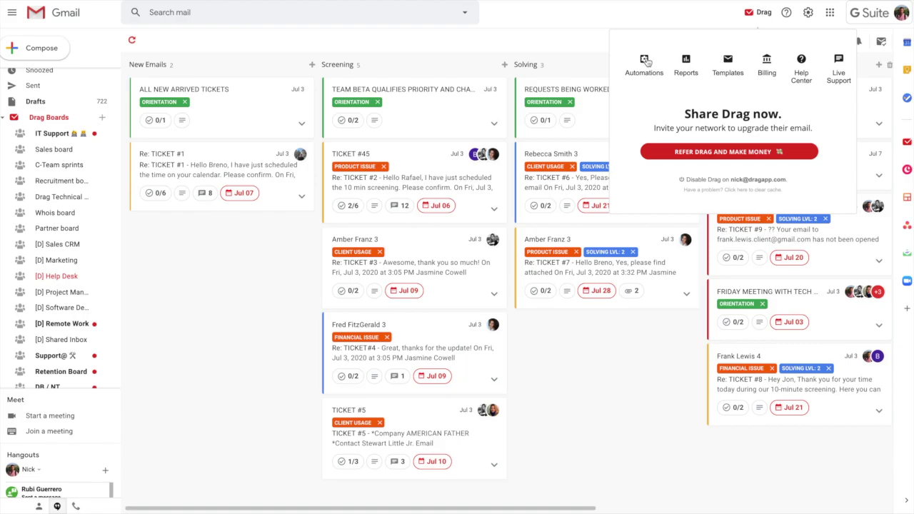
click(642, 60)
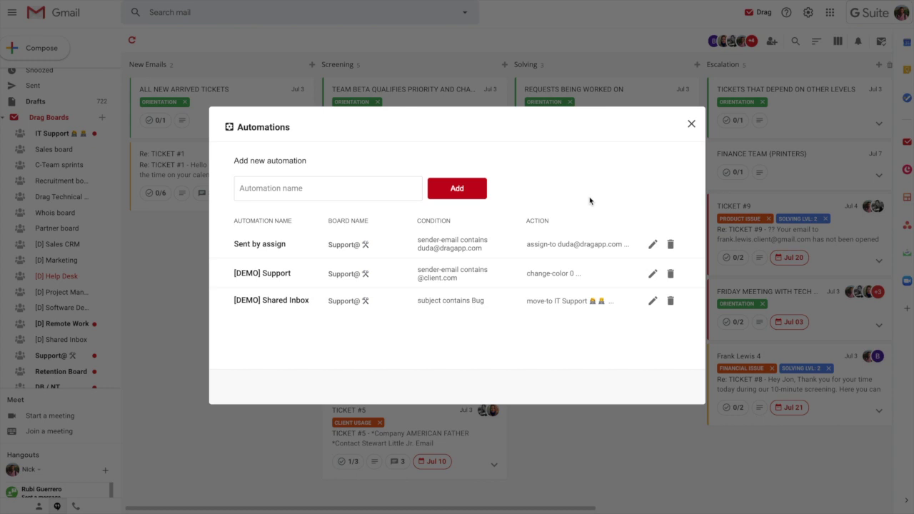
Inspect the Sent by assign automation's Assign to action, then open the board Reports
click(653, 245)
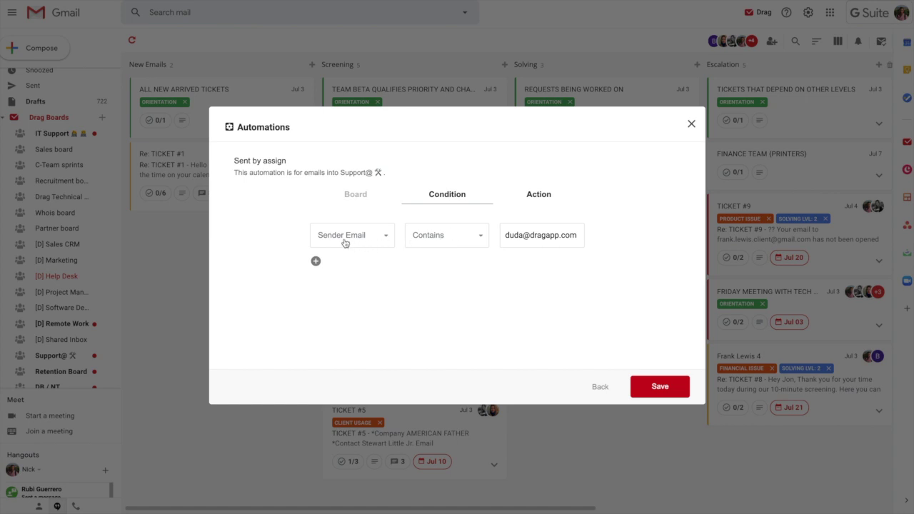
click(530, 201)
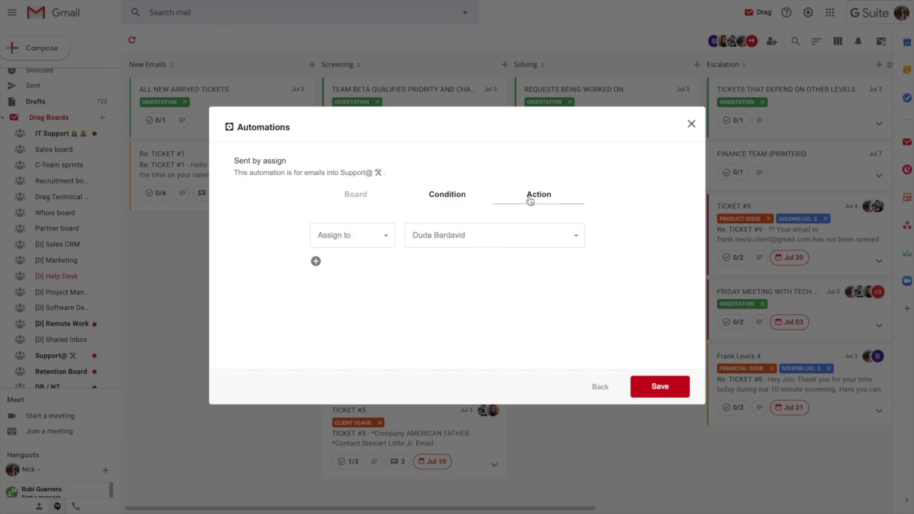
click(392, 241)
scroll(363, 292, down, 1)
scroll(365, 295, up, 1)
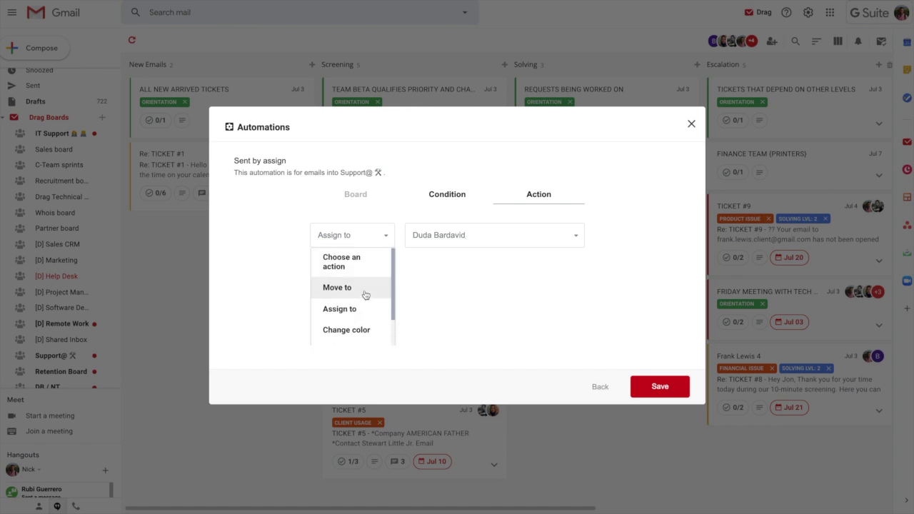
click(529, 214)
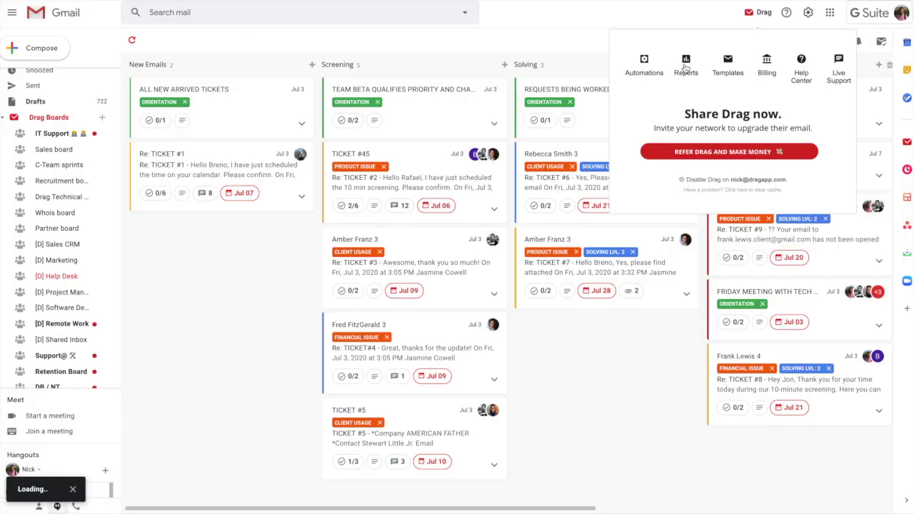
click(685, 64)
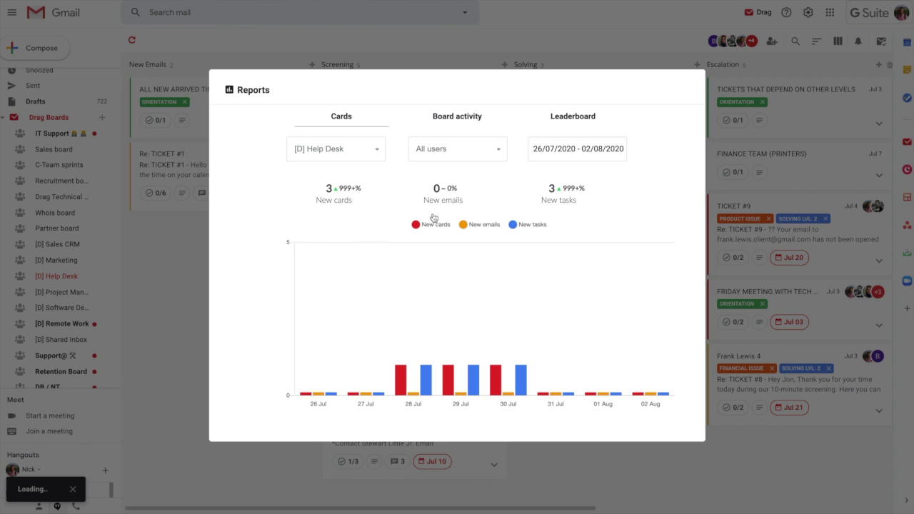
View the Board activity report, then the Leaderboard ranking six users (28, 12, 6, 0, 0, 0)
mouse_move(401, 385)
click(458, 122)
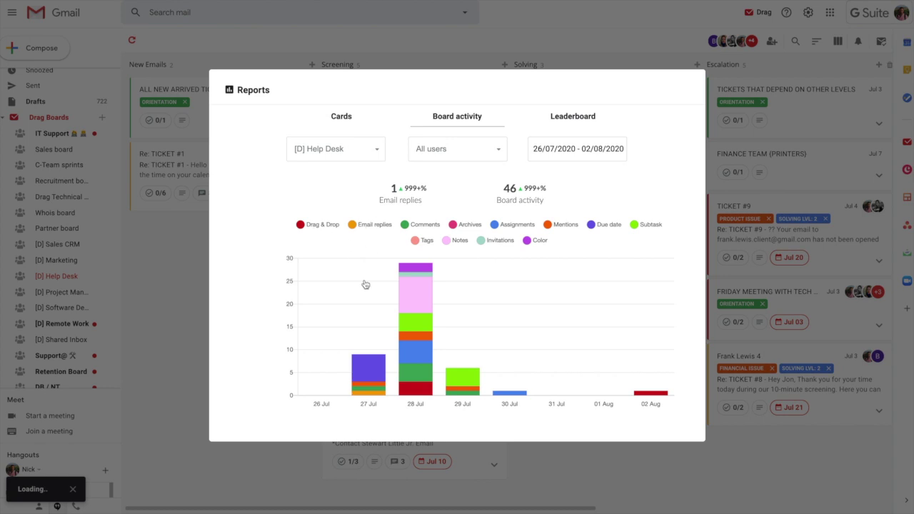
mouse_move(407, 303)
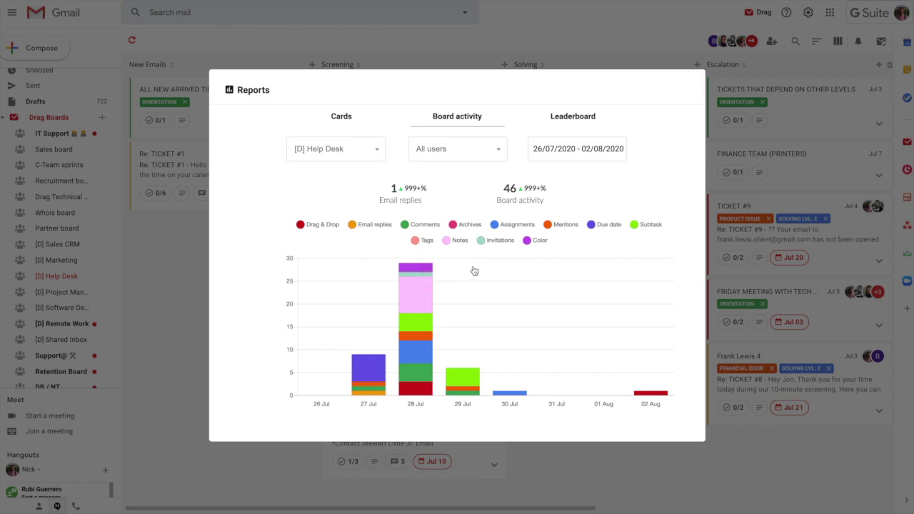
click(570, 122)
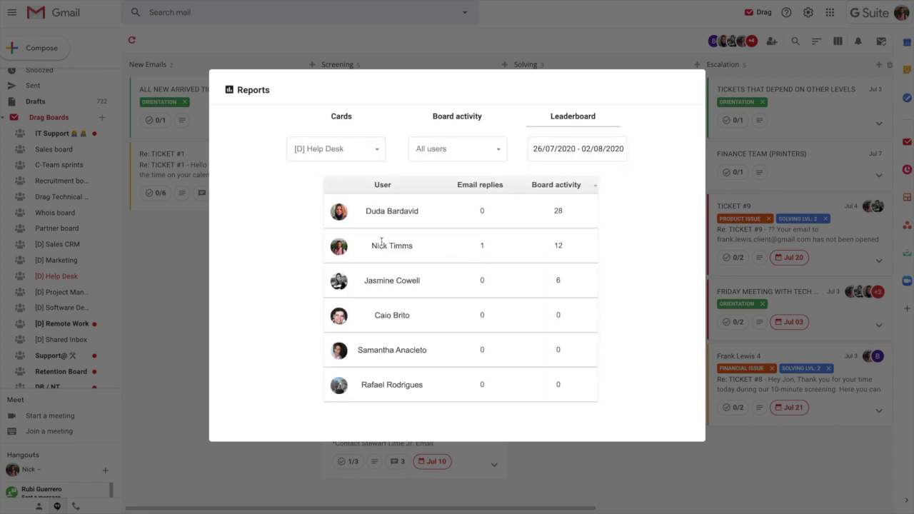
drag(361, 211, 435, 211)
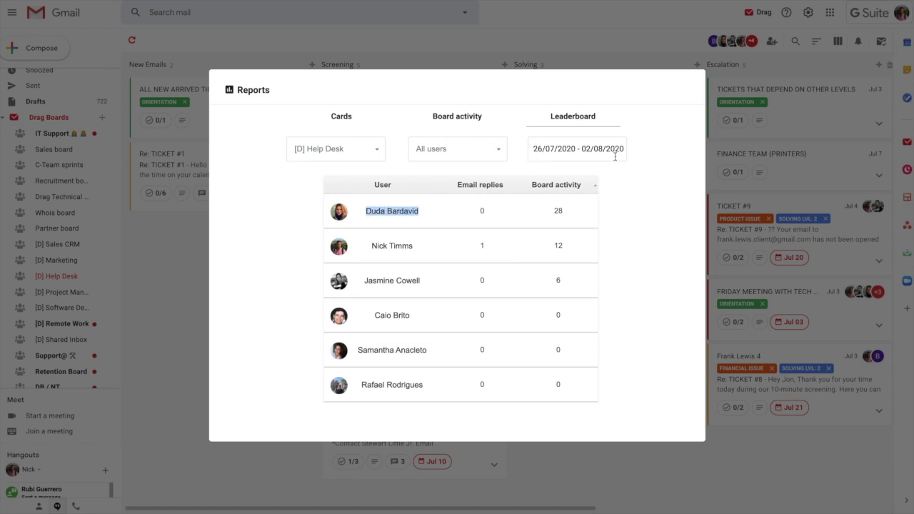
click(652, 220)
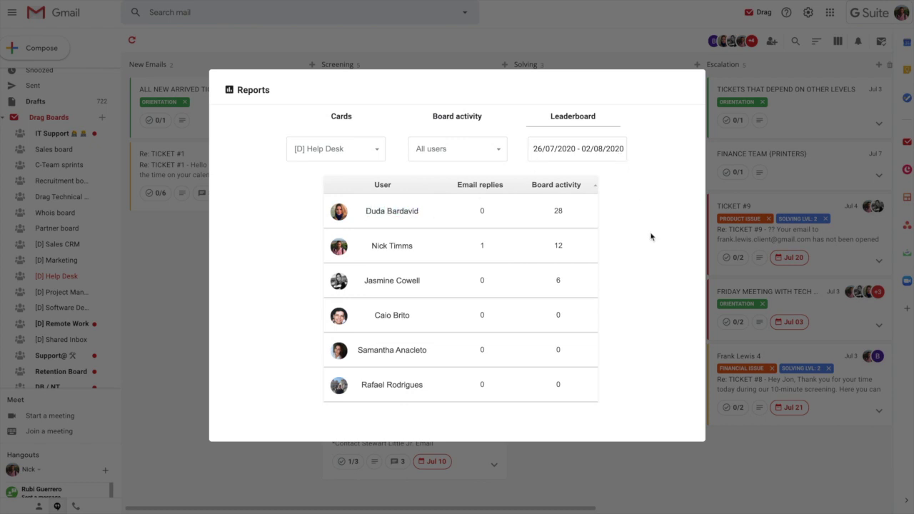
Close Reports and open the Support email template for editing from the Templates list
click(613, 39)
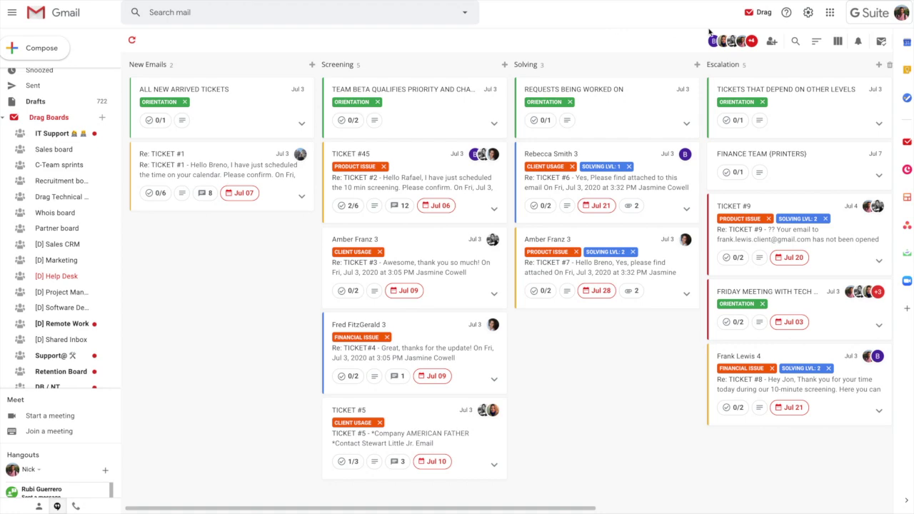
click(762, 16)
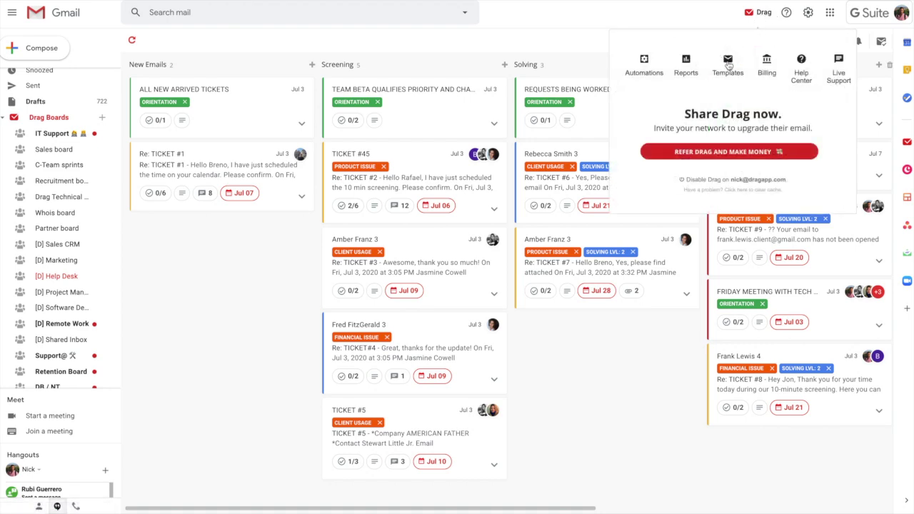
click(729, 64)
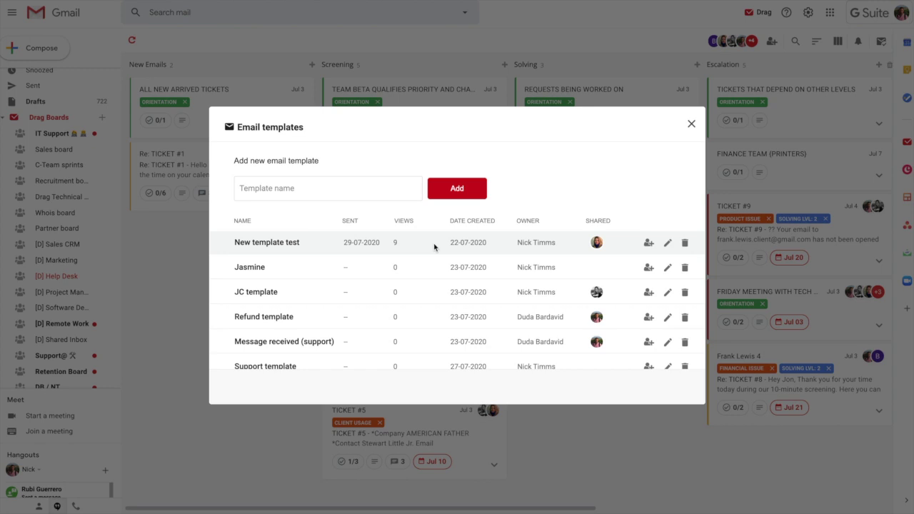
scroll(474, 310, down, 1)
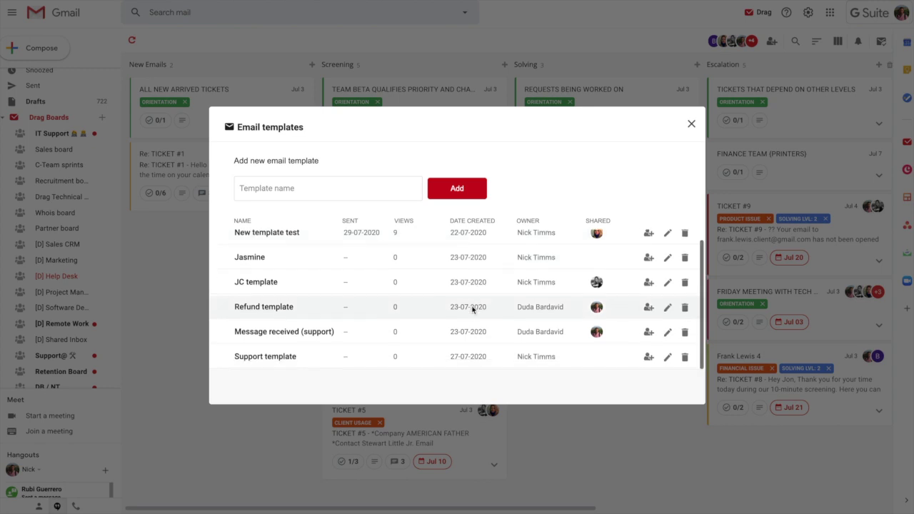
click(667, 358)
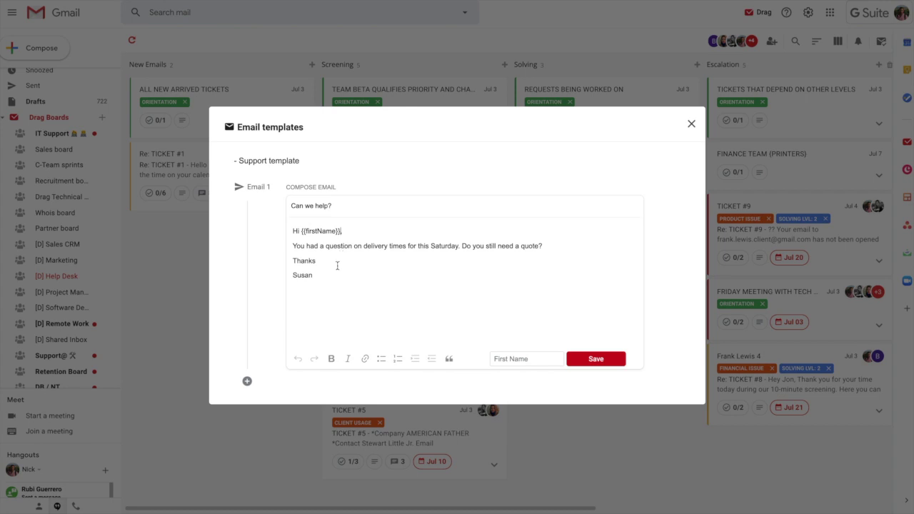
Add a follow-up Email 2 to the Support template, sent 2 days after
click(333, 275)
click(248, 380)
drag(321, 276, 290, 227)
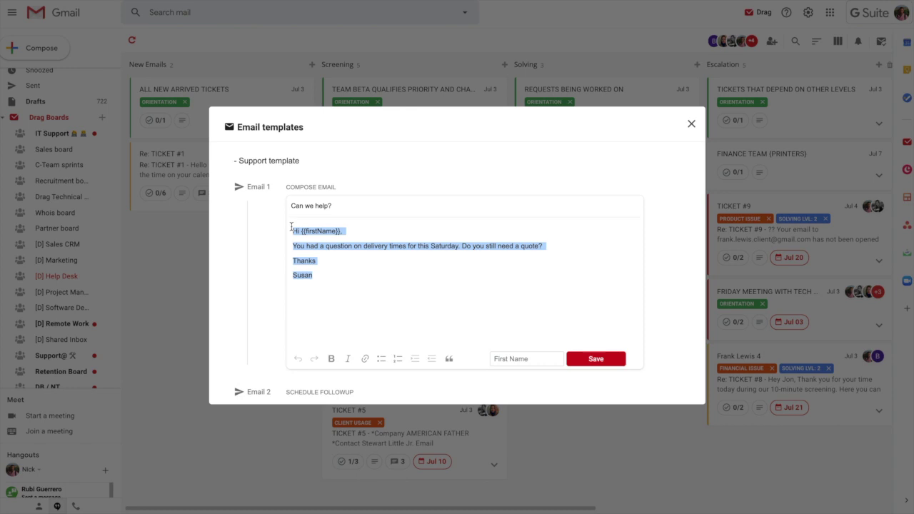
key(Tab)
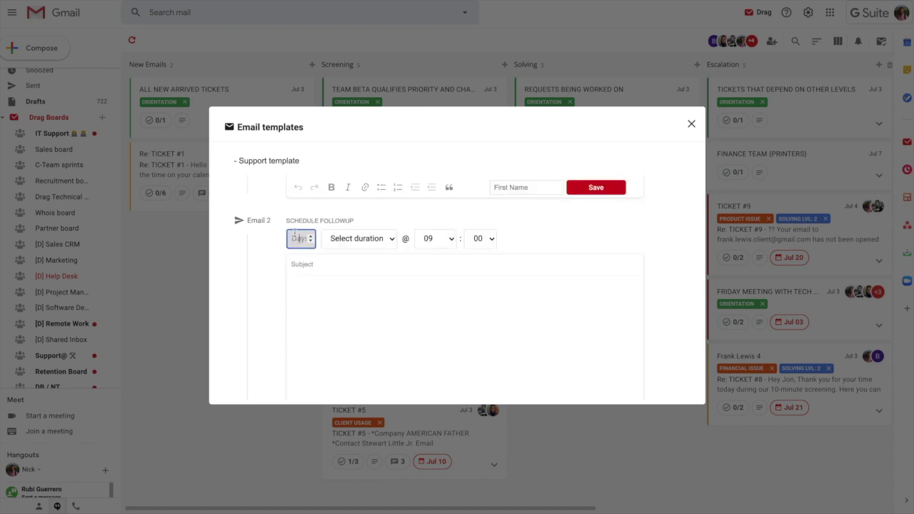
key(Tab)
key(space)
key(Down)
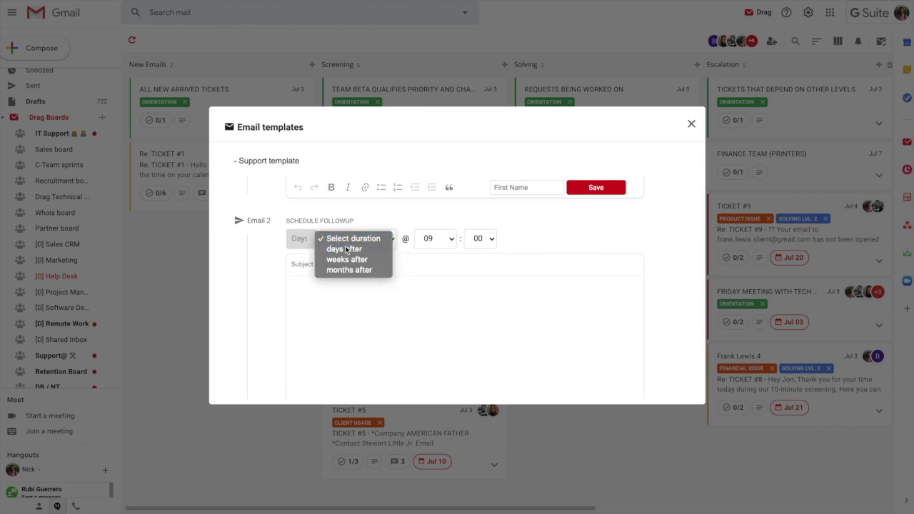
key(Return)
click(300, 238)
text(2)
Insert the {{lastName}} variable into the follow-up body and close Email templates
click(398, 307)
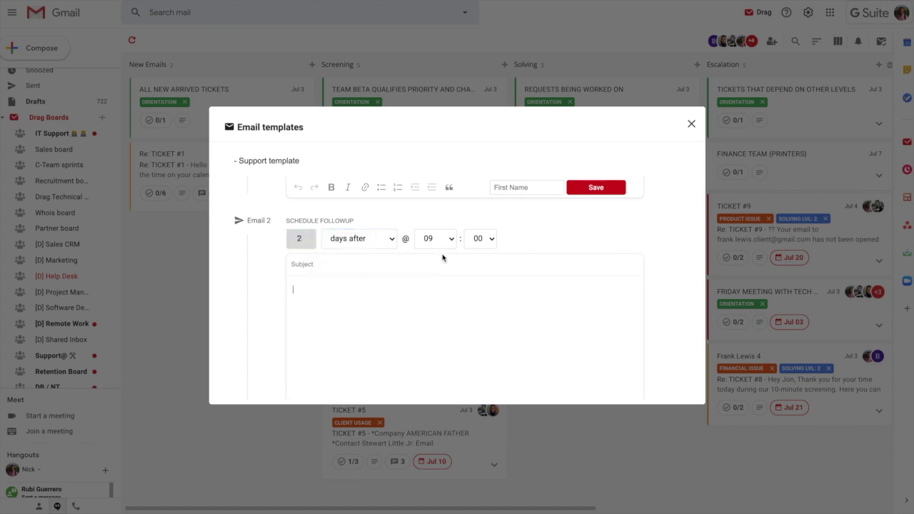
click(415, 266)
click(576, 327)
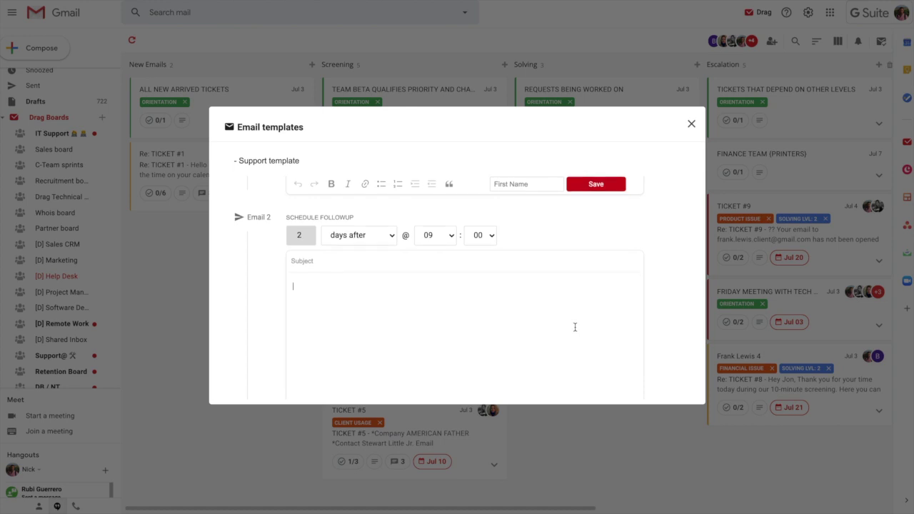
scroll(564, 334, down, 1)
click(529, 360)
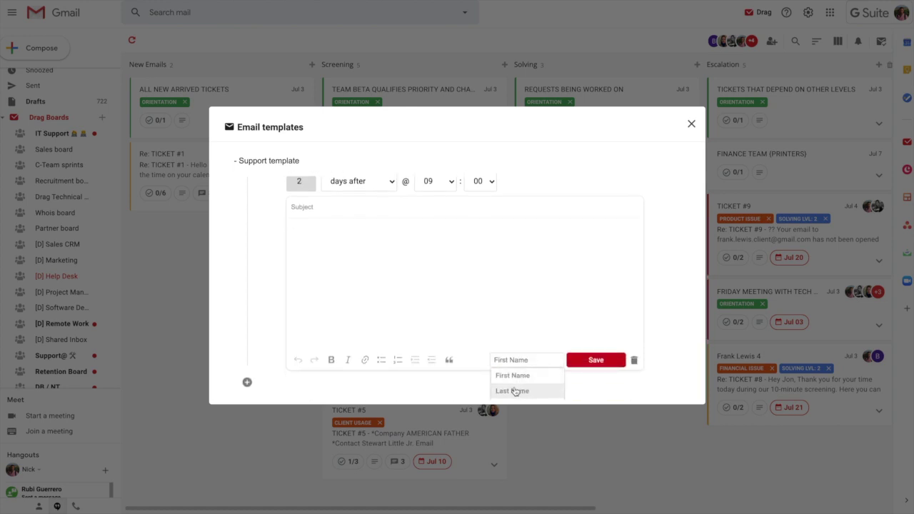
click(521, 390)
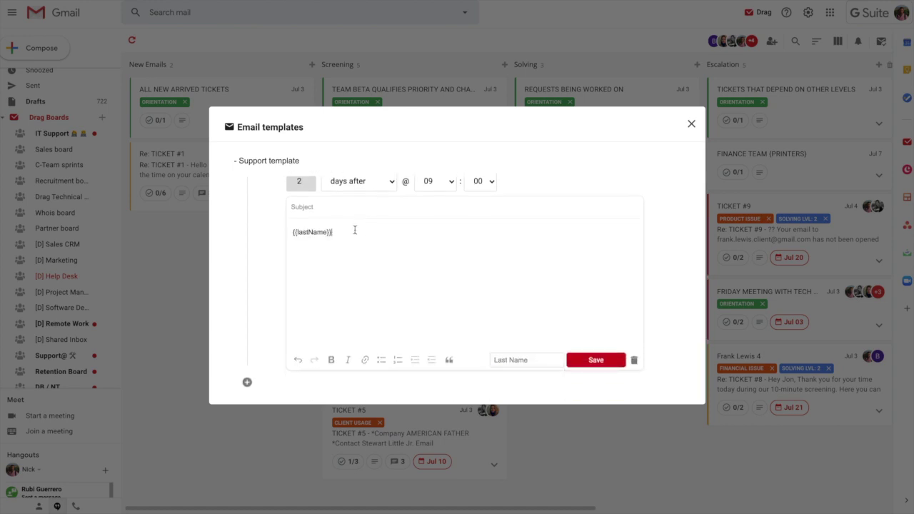
click(692, 123)
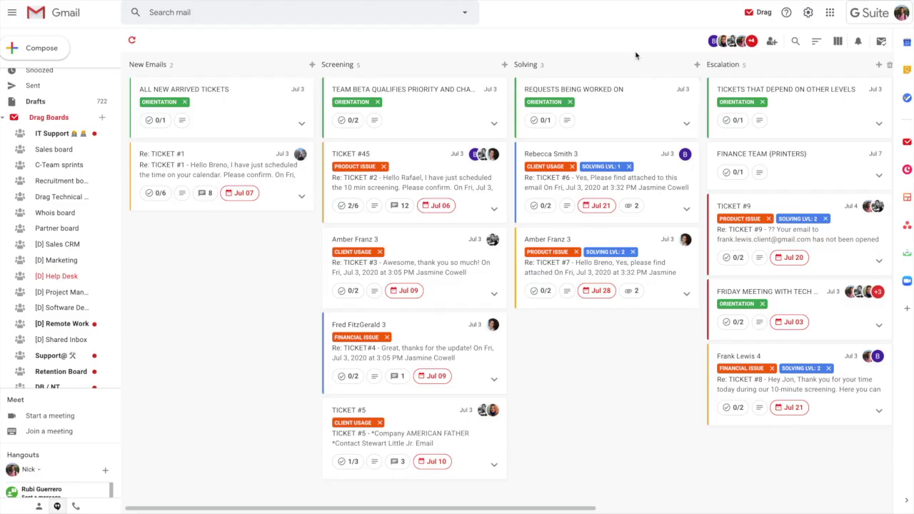
Start a reply to the TICKET #5 email filled from the Support template
click(427, 434)
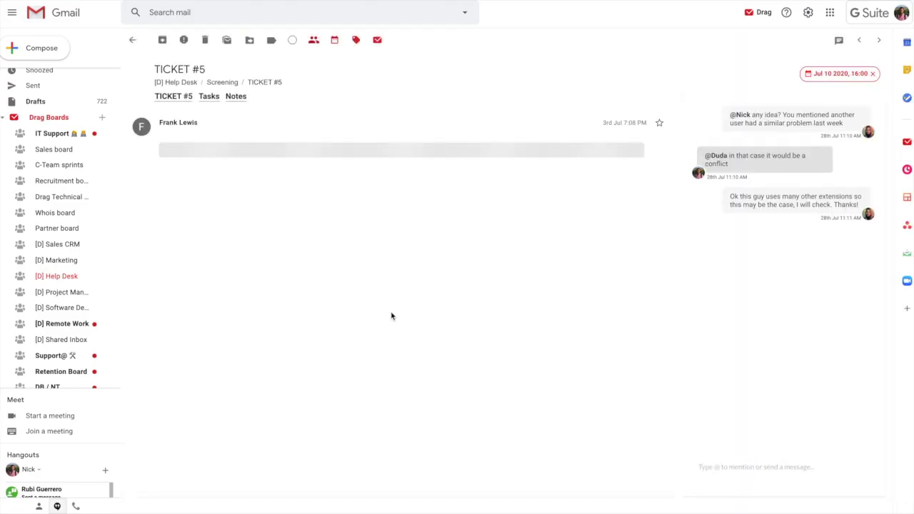
click(622, 126)
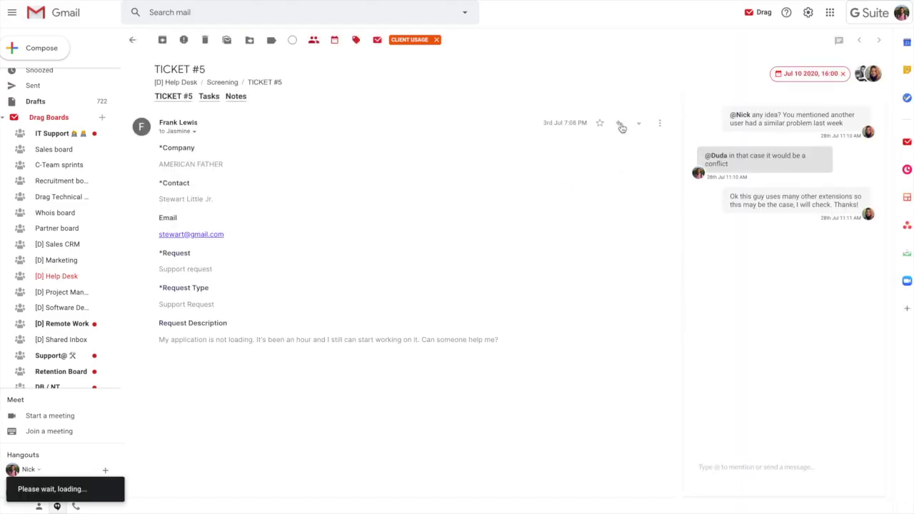
click(247, 467)
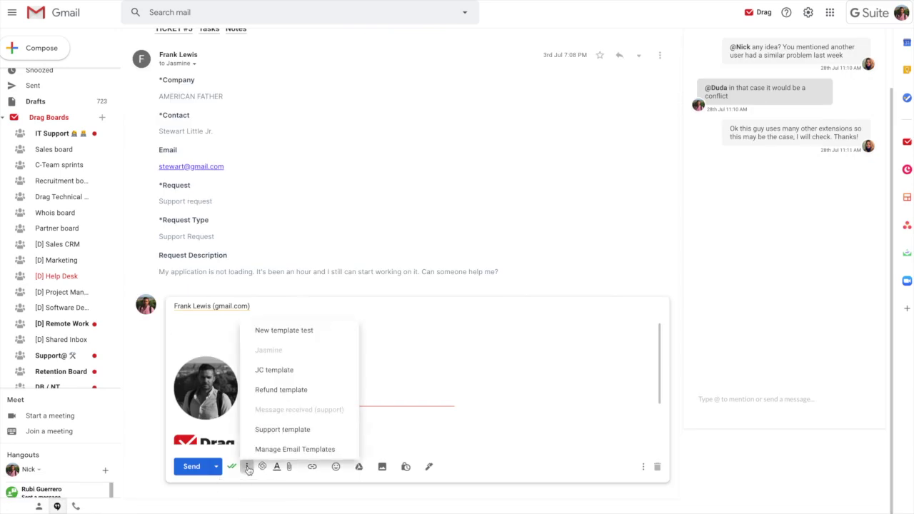
click(291, 428)
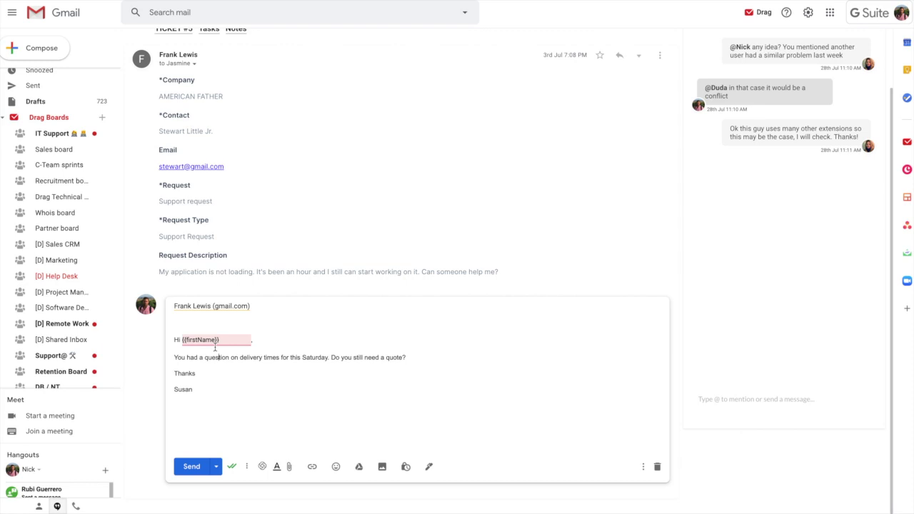
Replace {{firstName}} in the greeting with the customer's first name, then go back to the board
drag(220, 340, 183, 339)
text(Jane,)
click(269, 392)
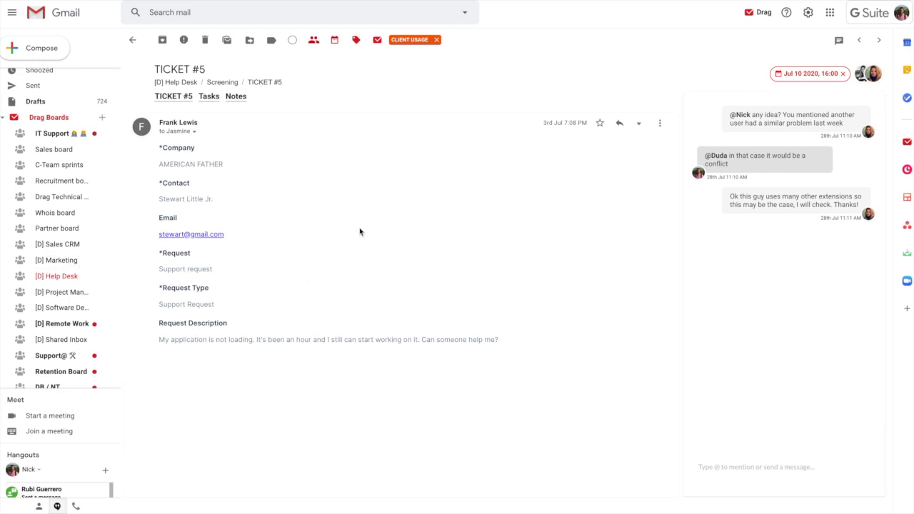
click(133, 40)
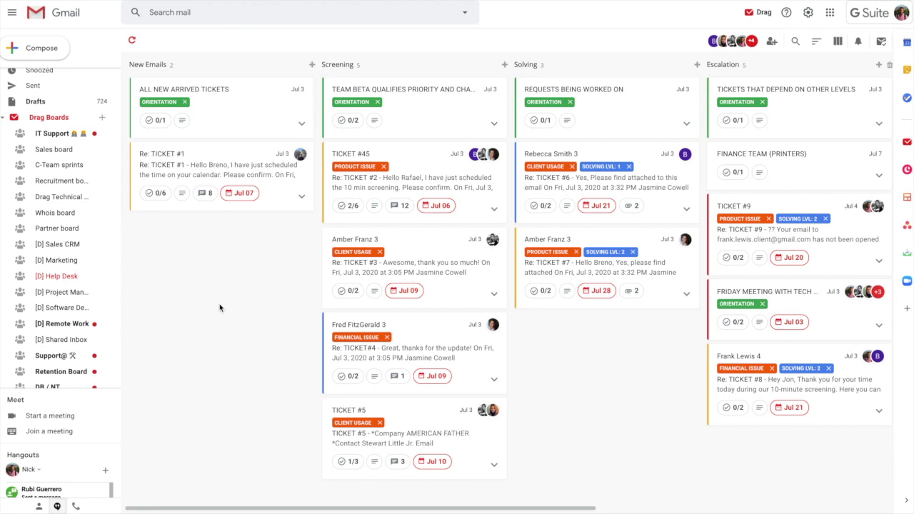
scroll(59, 335, down, 3)
Switch to the To-Dos board and preview the Re: Acquiring Drag email card
click(60, 341)
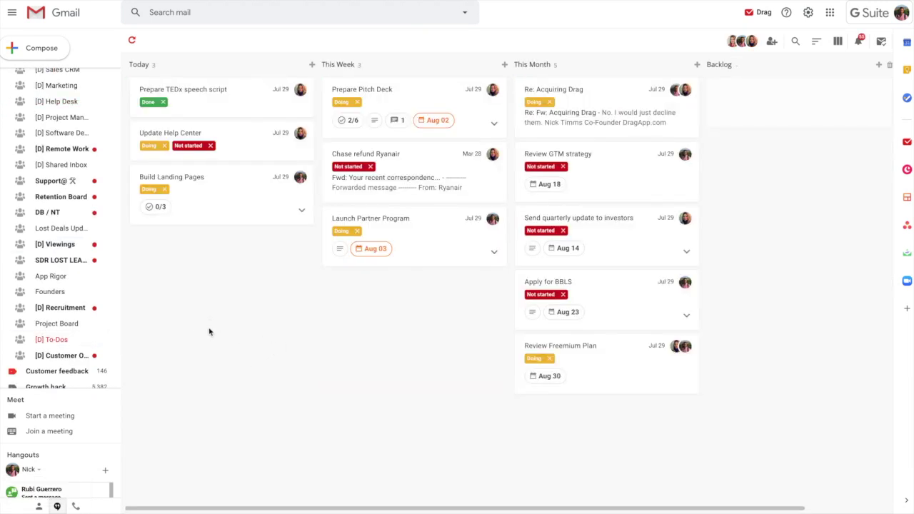
drag(192, 100, 212, 92)
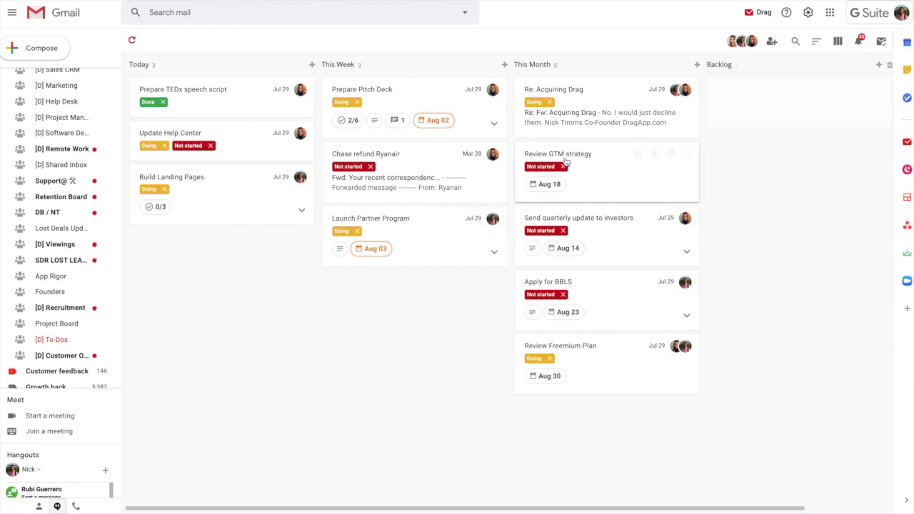
click(581, 119)
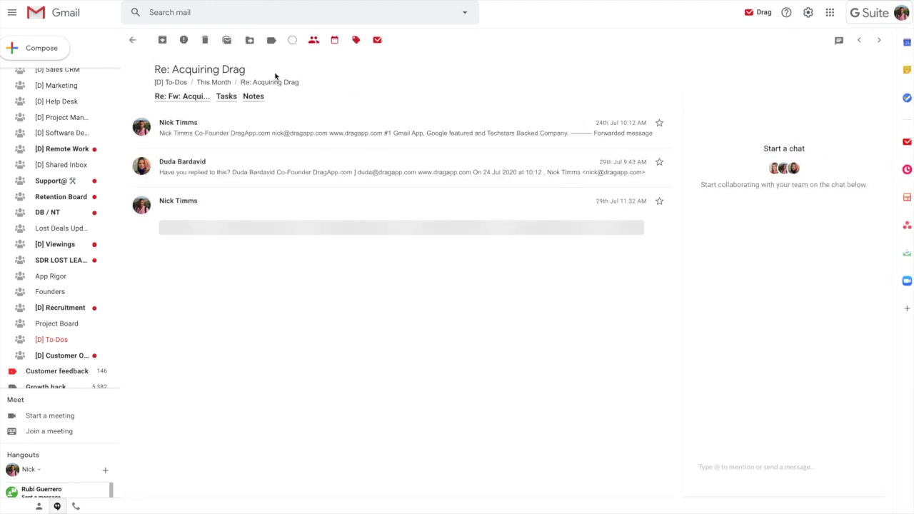
click(132, 40)
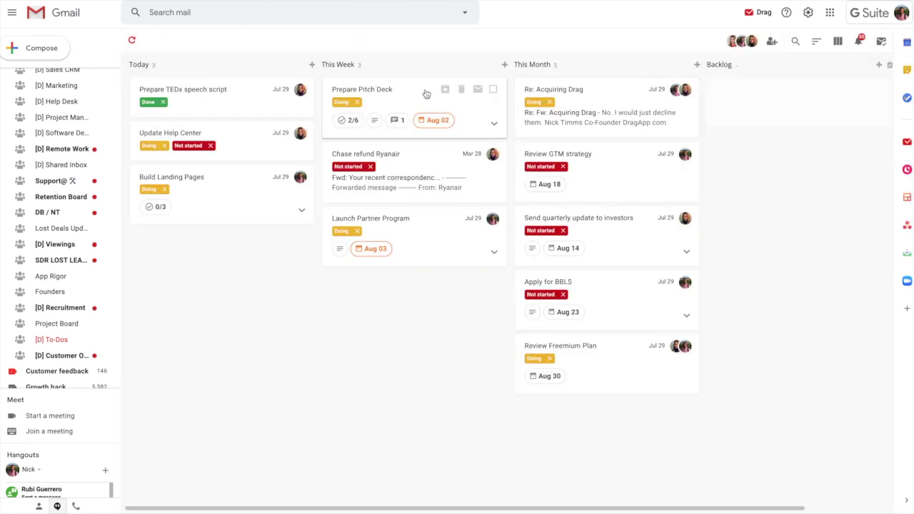
Preview the Prepare TEDx speech script task, then open the Project Management board
click(225, 101)
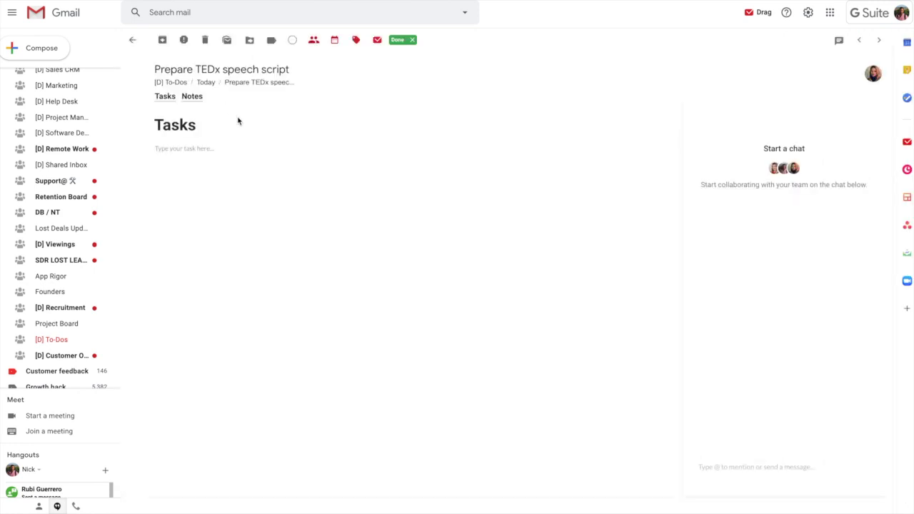
click(132, 42)
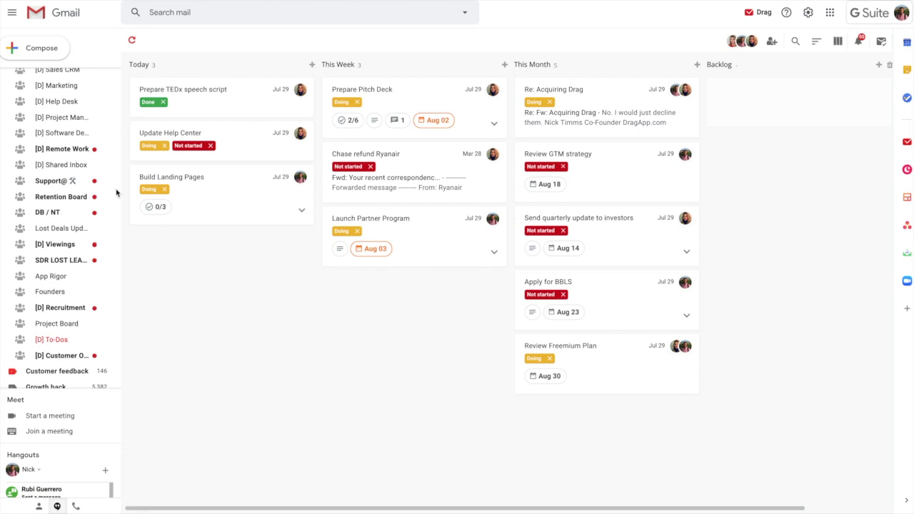
click(65, 122)
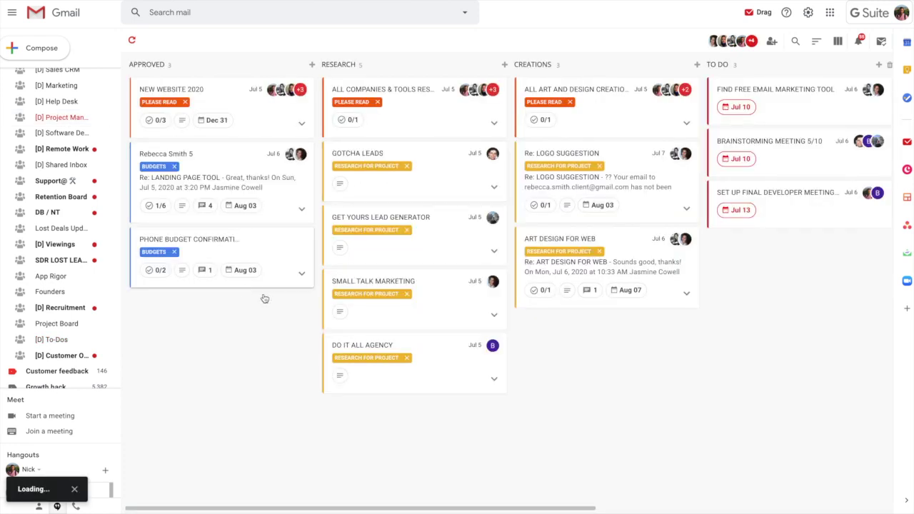